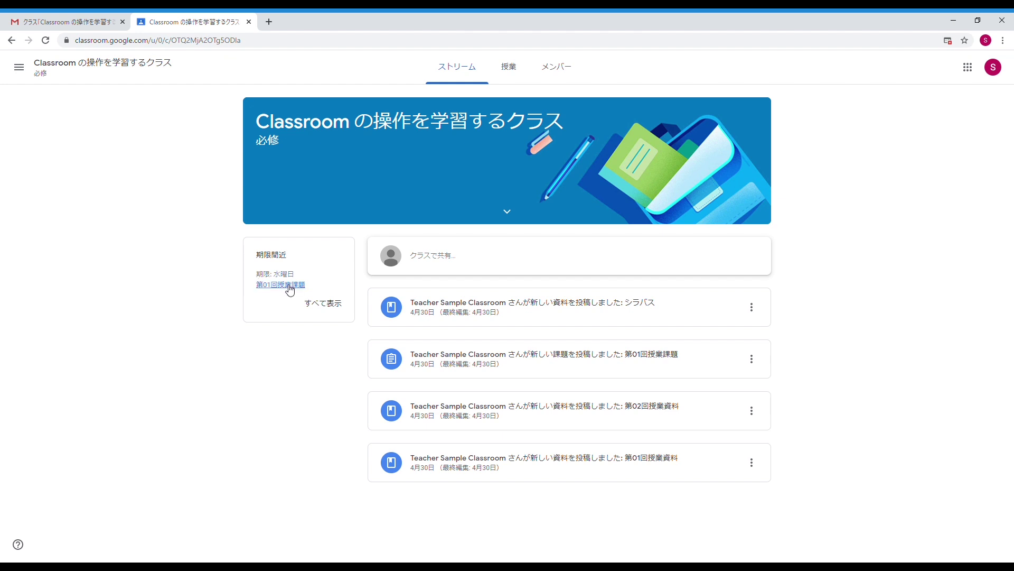
Open the details of the 第01回授業課題 assignment from the list of all assigned work
{"action": "left_click", "coordinate": [282, 284]}
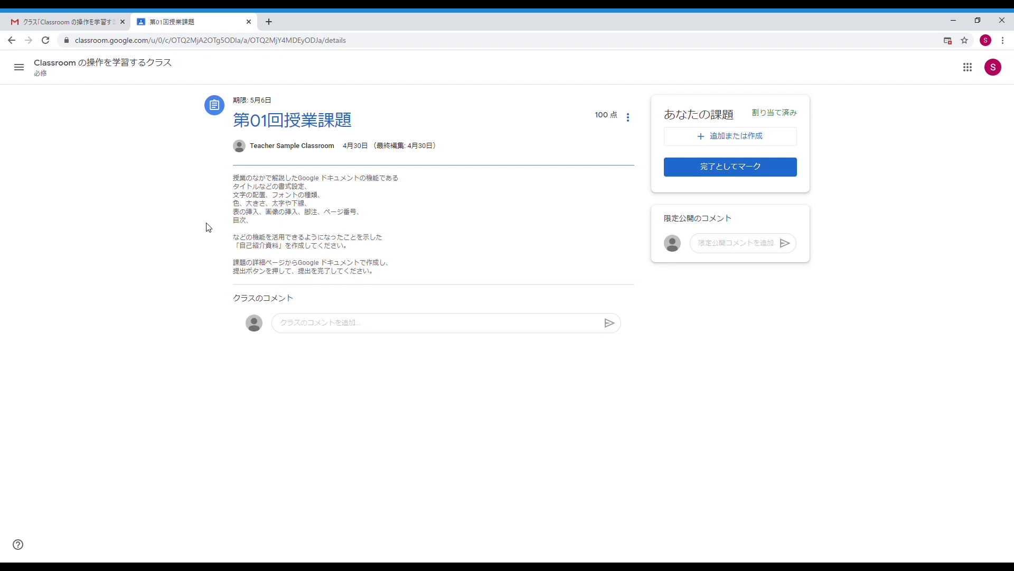
{"action": "left_click", "coordinate": [12, 41]}
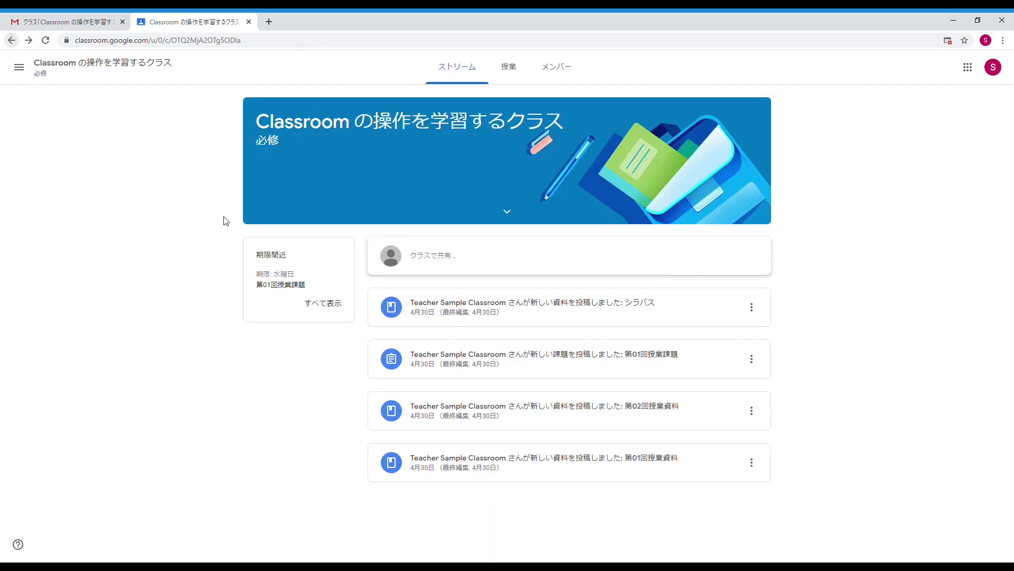
{"action": "left_click", "coordinate": [329, 309]}
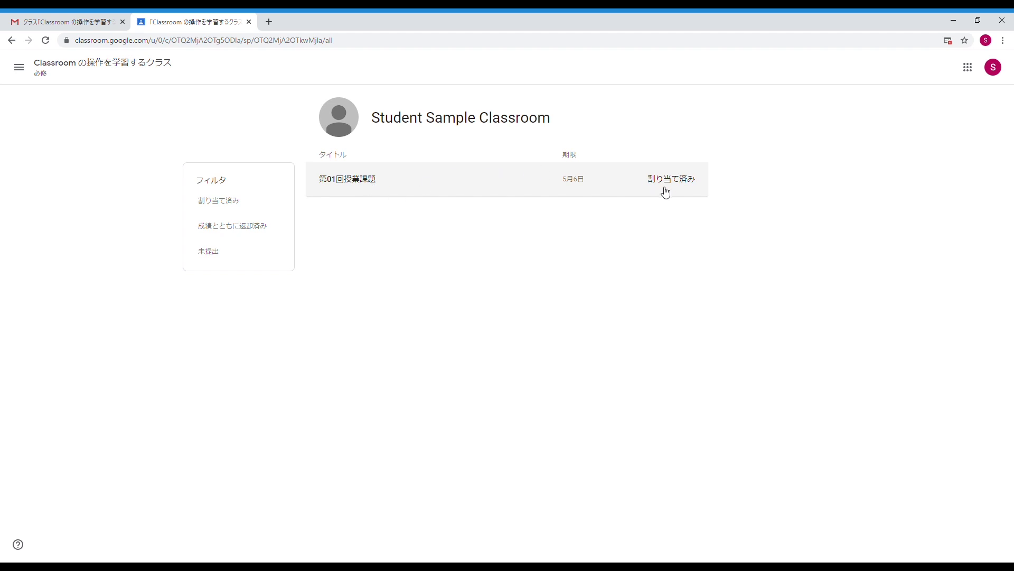
{"action": "left_click", "coordinate": [373, 188]}
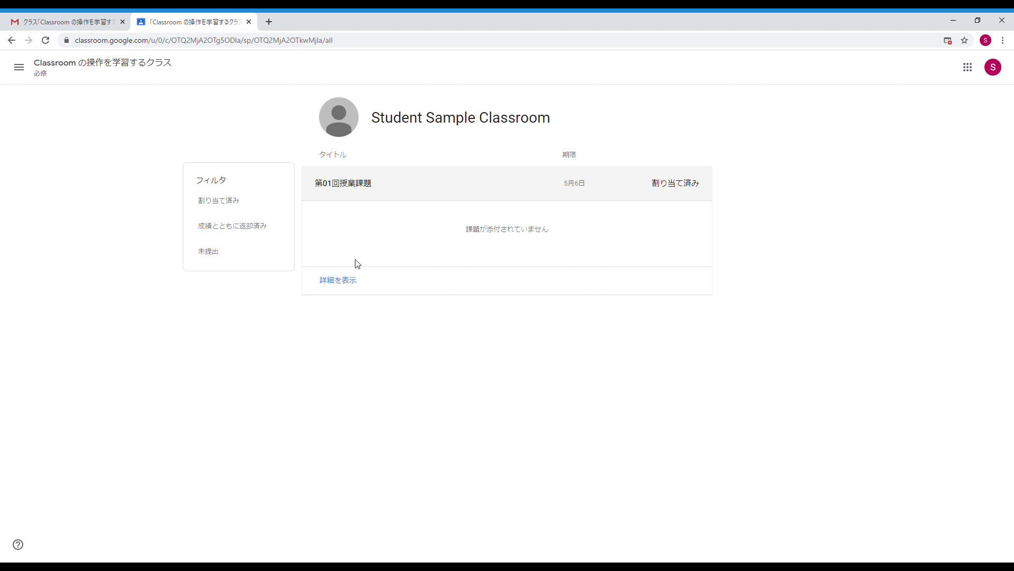
{"action": "left_click", "coordinate": [354, 284]}
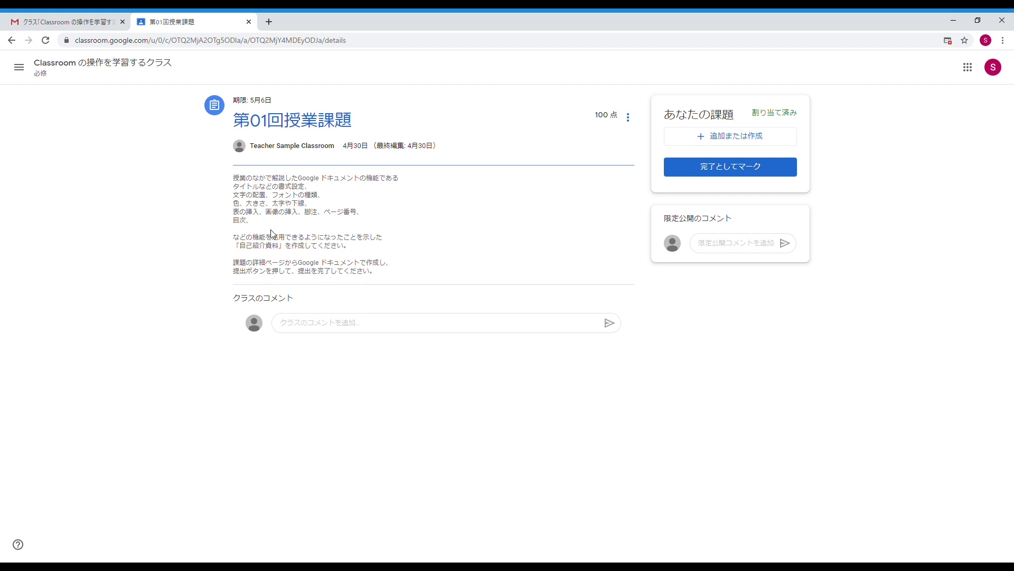
Review the assignment's instructions, including the Google ドキュメント requirement, and the class and private comment fields
{"action": "left_click_drag", "start_coordinate": [234, 179], "coordinate": [385, 274]}
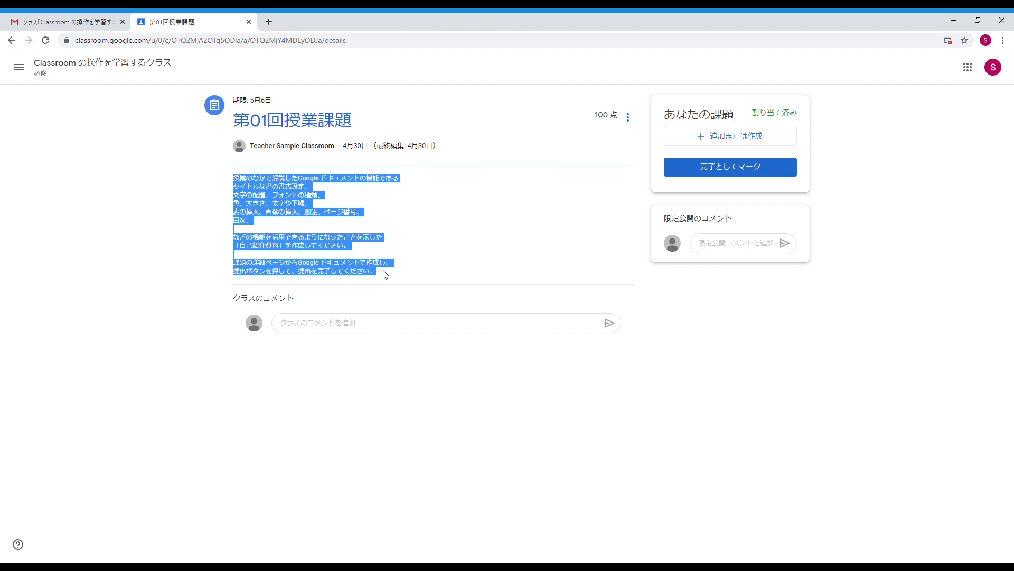
{"action": "left_click", "coordinate": [385, 274]}
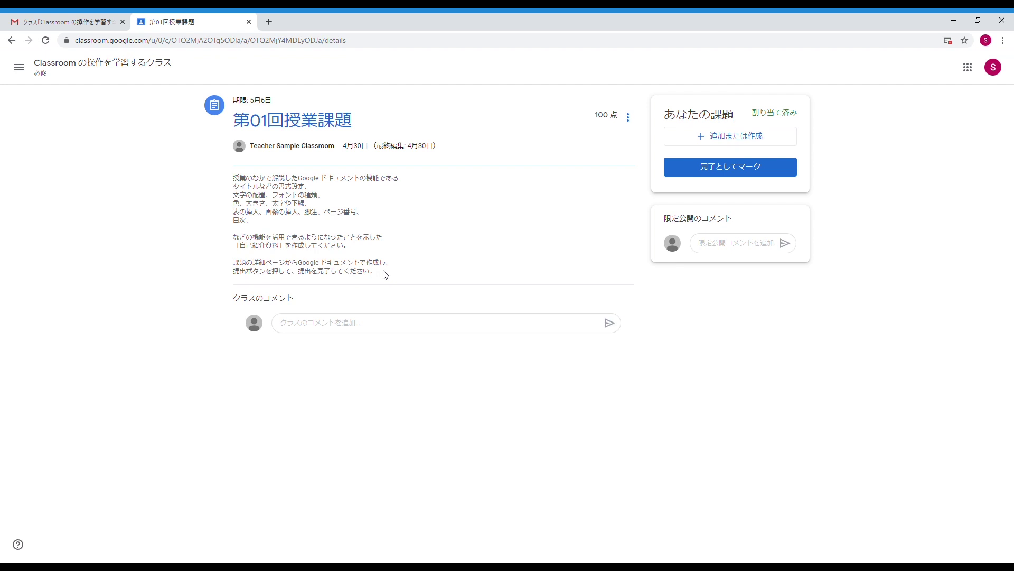
{"action": "left_click", "coordinate": [374, 328]}
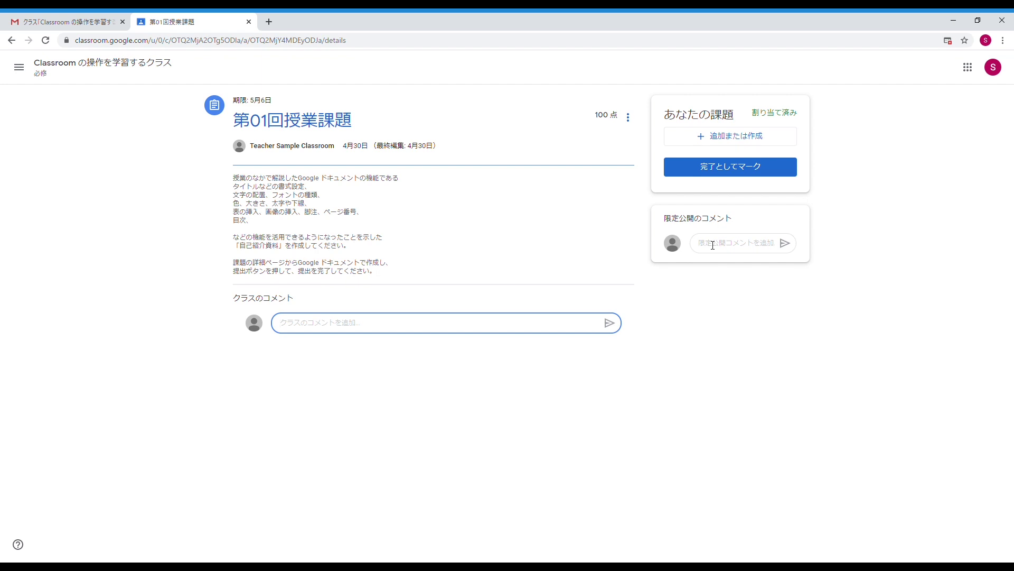
{"action": "left_click", "coordinate": [713, 245]}
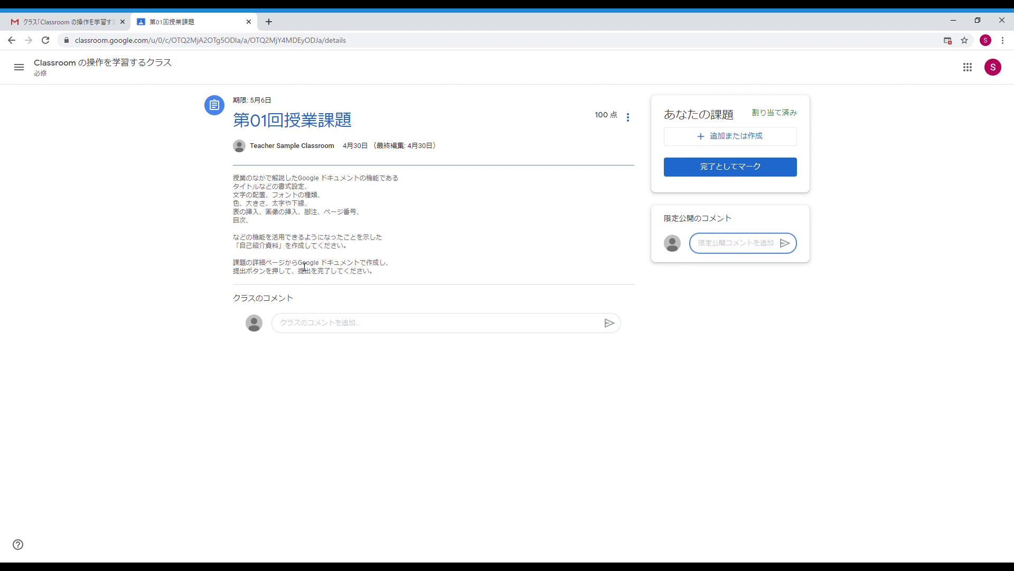
{"action": "left_click_drag", "start_coordinate": [304, 266], "coordinate": [382, 270]}
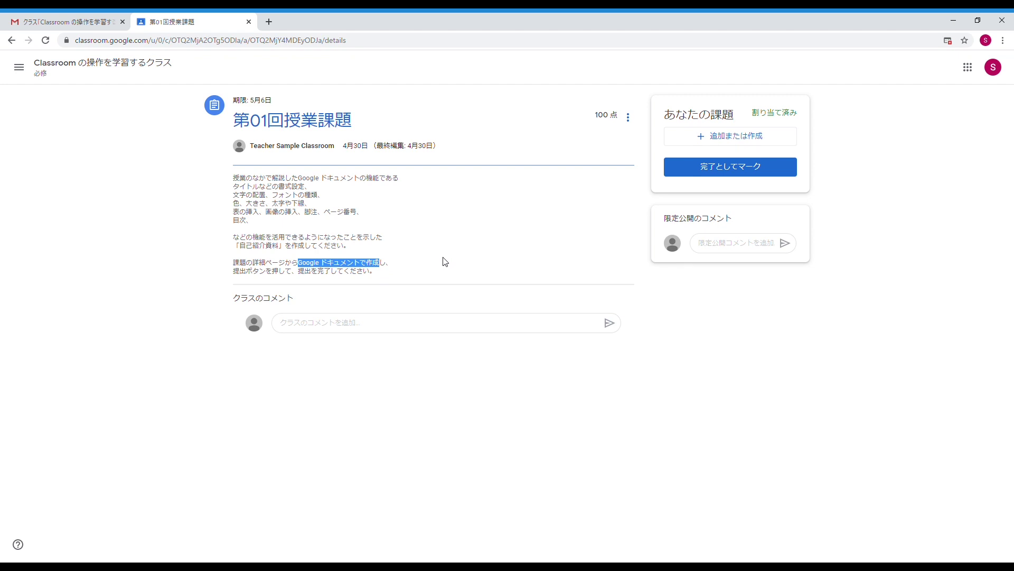
Create a new Google ドキュメント file as the attachment for this assignment and open it
{"action": "left_click", "coordinate": [707, 139]}
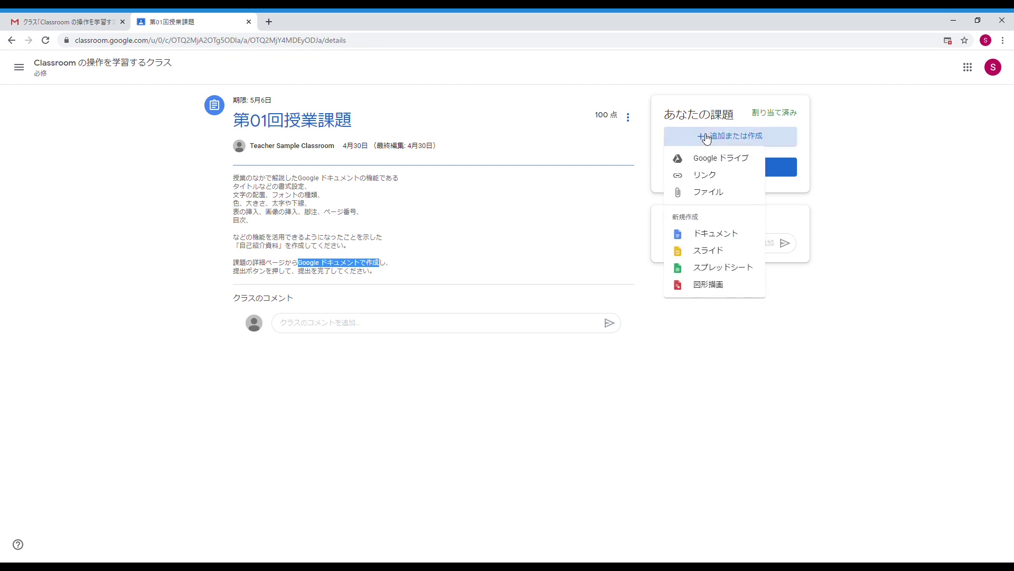
{"action": "left_click", "coordinate": [711, 238]}
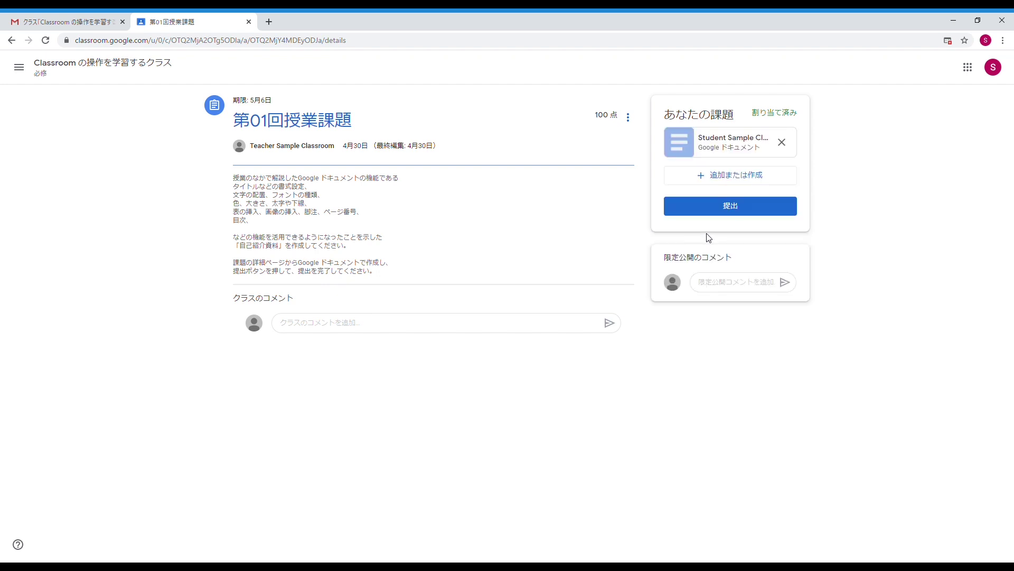
{"action": "left_click", "coordinate": [711, 147]}
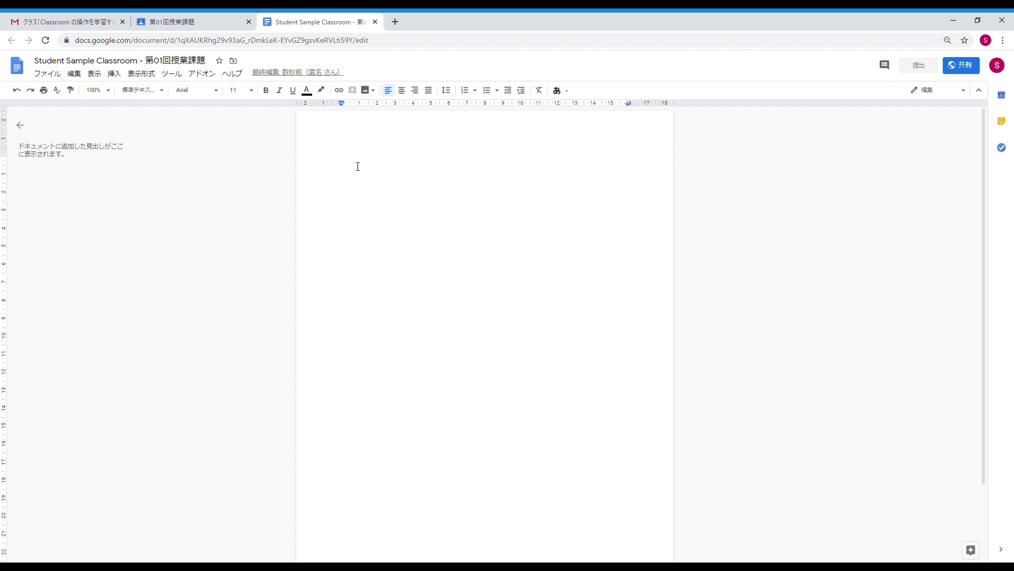
Enter the heading text 自己紹介資料 on the first line of the blank document
{"action": "type", "text": "じ"}
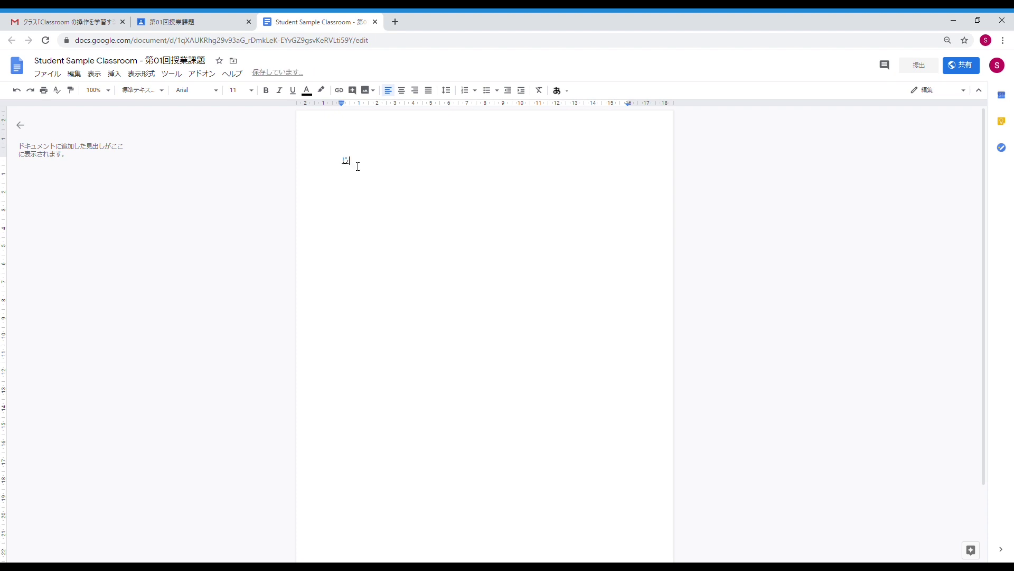
{"action": "type", "text": "こしょう"}
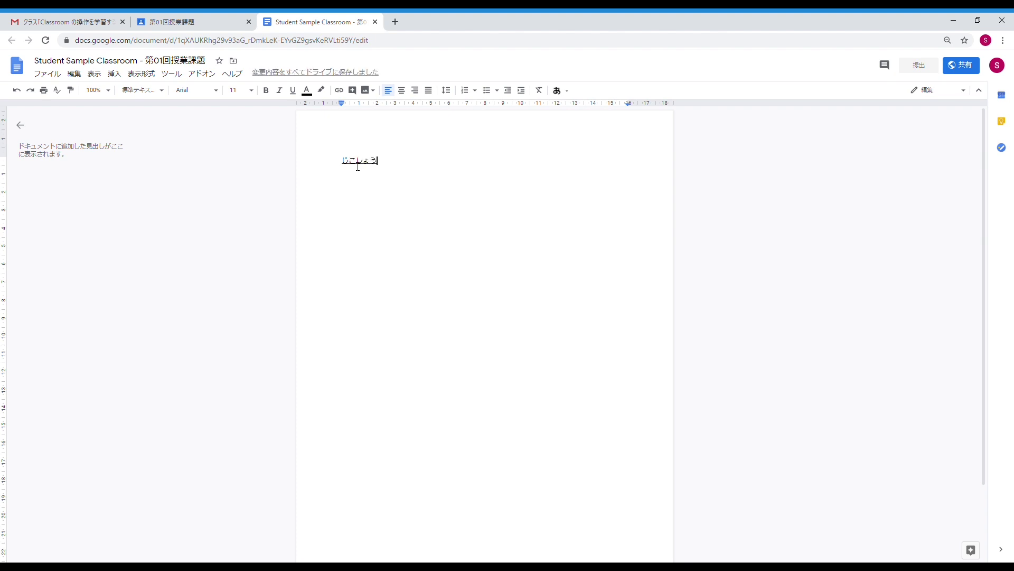
{"action": "type", "text": "かいs"}
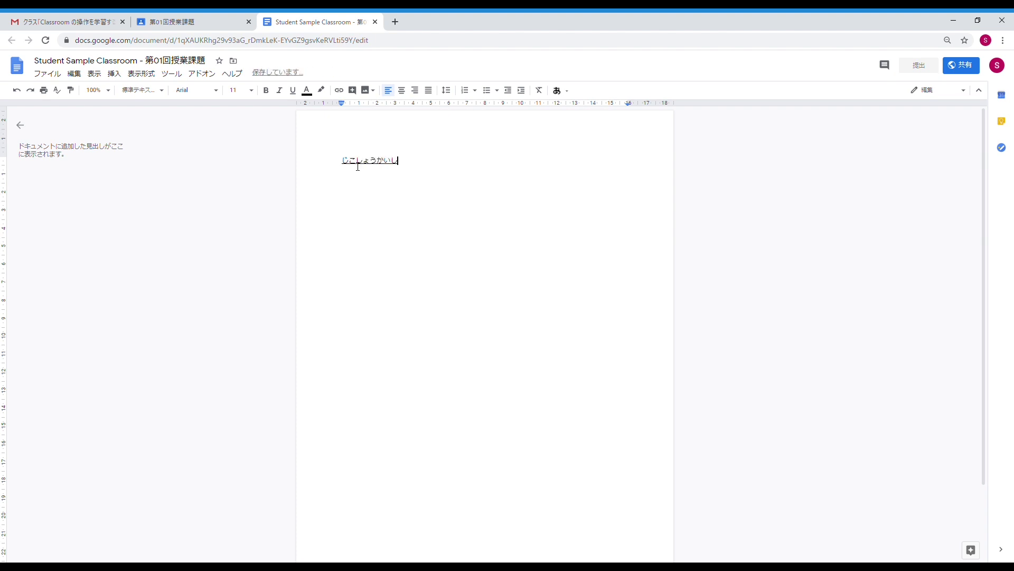
{"action": "type", "text": "ryou"}
{"action": "key", "text": "space"}
{"action": "key", "text": "Return"}
Apply the タイトル paragraph style to 自己紹介資料 and centre it
{"action": "left_click_drag", "start_coordinate": [398, 163], "coordinate": [347, 167]}
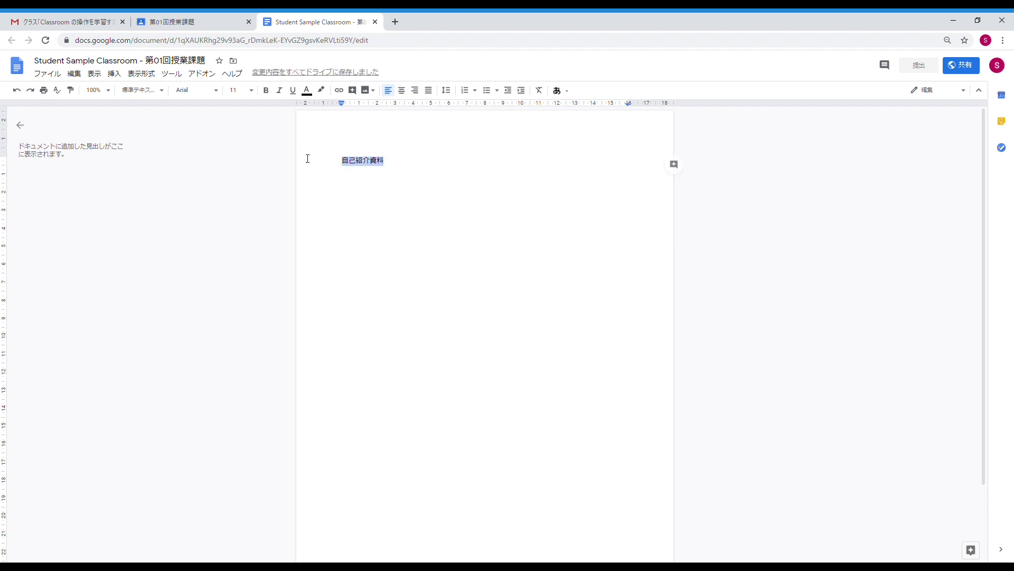
{"action": "left_click", "coordinate": [158, 91]}
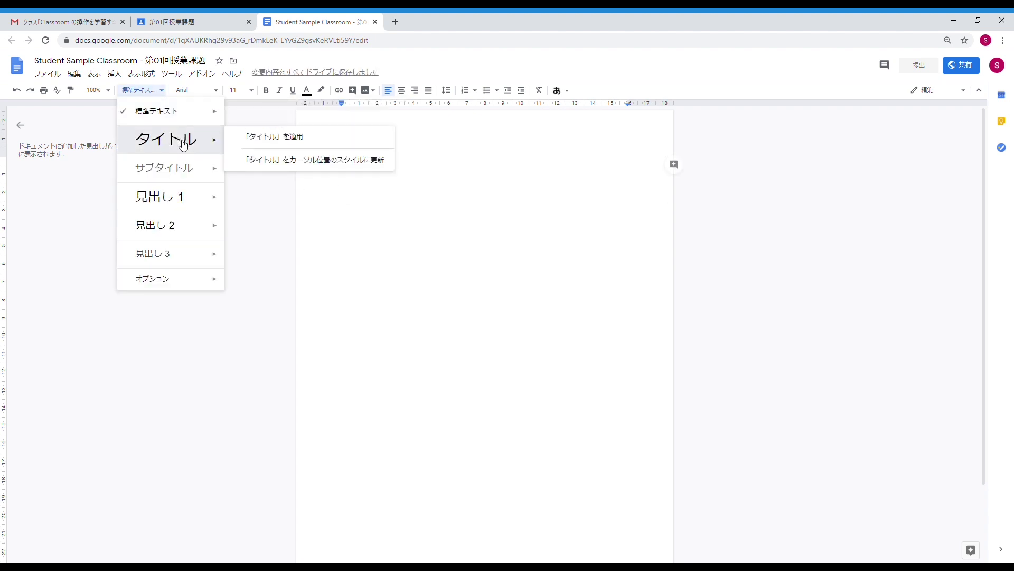
{"action": "left_click", "coordinate": [182, 145]}
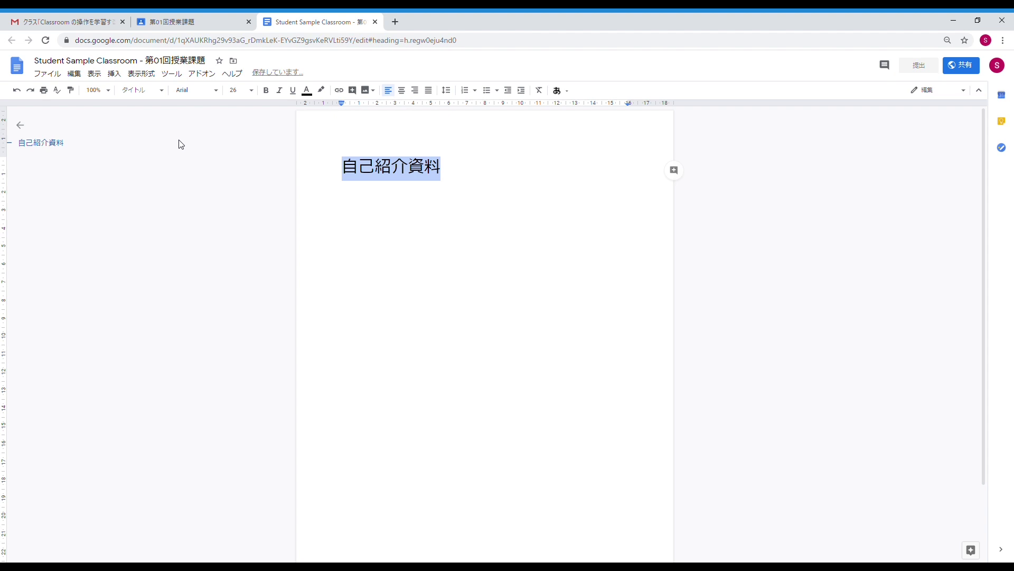
{"action": "left_click", "coordinate": [409, 91]}
{"action": "left_click", "coordinate": [553, 174]}
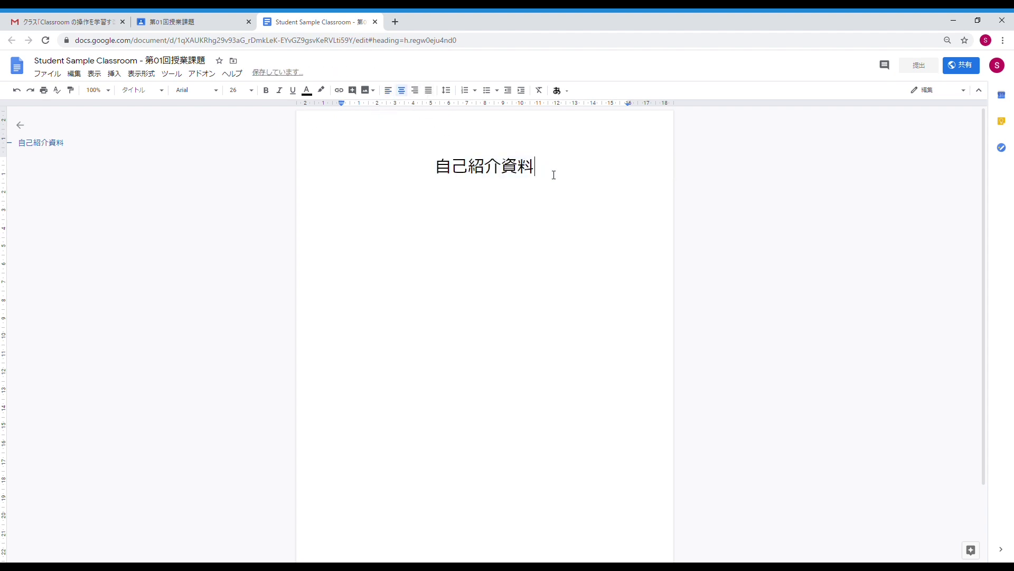
Add the creation date line 作成日：2020年5月2日 beneath the title
{"action": "key", "text": "Return"}
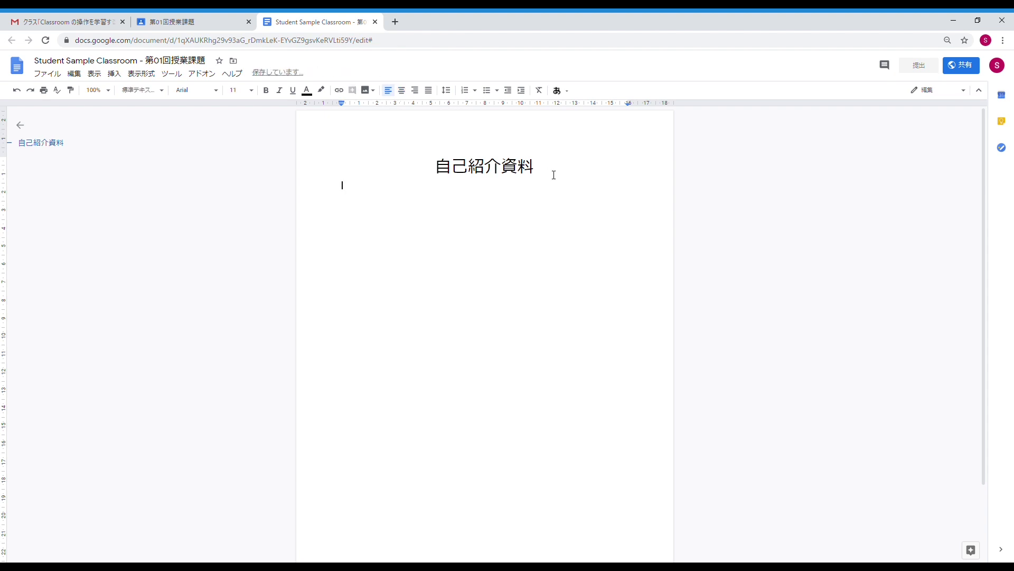
{"action": "type", "text": "sakuseibi"}
{"action": "key", "text": "space"}
{"action": "key", "text": "Return"}
{"action": "type", "text": ":kyou"}
{"action": "key", "text": "space"}
{"action": "key", "text": "space"}
{"action": "key", "text": "space"}
{"action": "key", "text": "Return"}
{"action": "key", "text": "Return"}
Add an author line starting with 作成者： and the author's name below the creation date
{"action": "type", "text": "sakuseisha"}
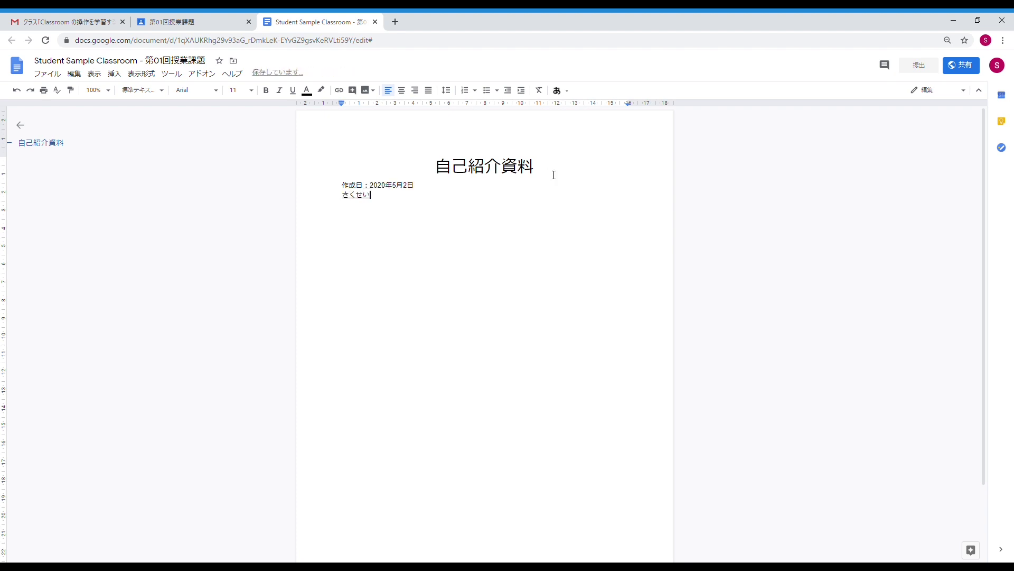
{"action": "key", "text": "space"}
{"action": "key", "text": "Return"}
{"action": "type", "text": ":"}
{"action": "key", "text": "Tab"}
{"action": "key", "text": "Return"}
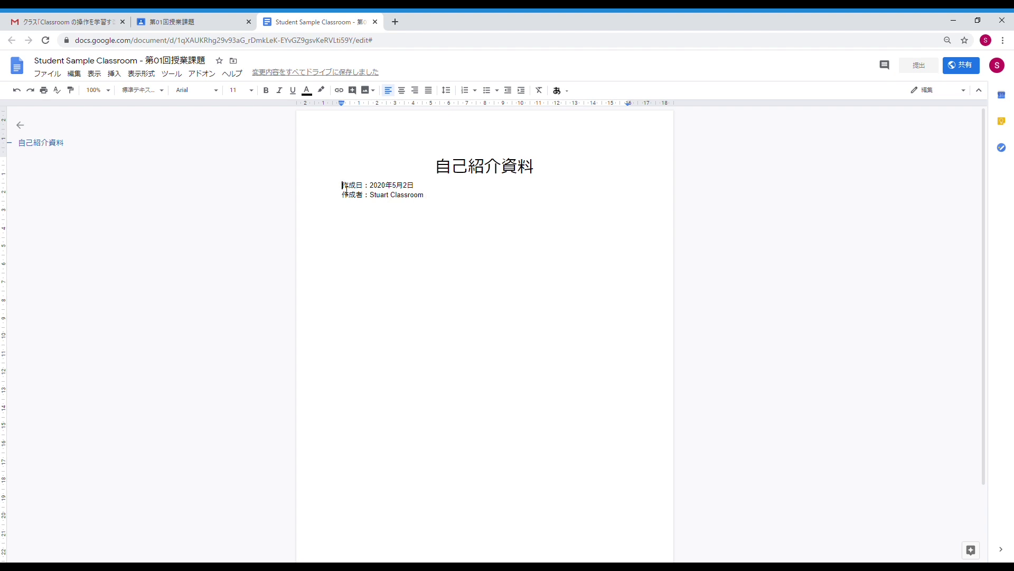
Right-align the creation date and author lines
{"action": "left_click_drag", "start_coordinate": [347, 187], "coordinate": [426, 200]}
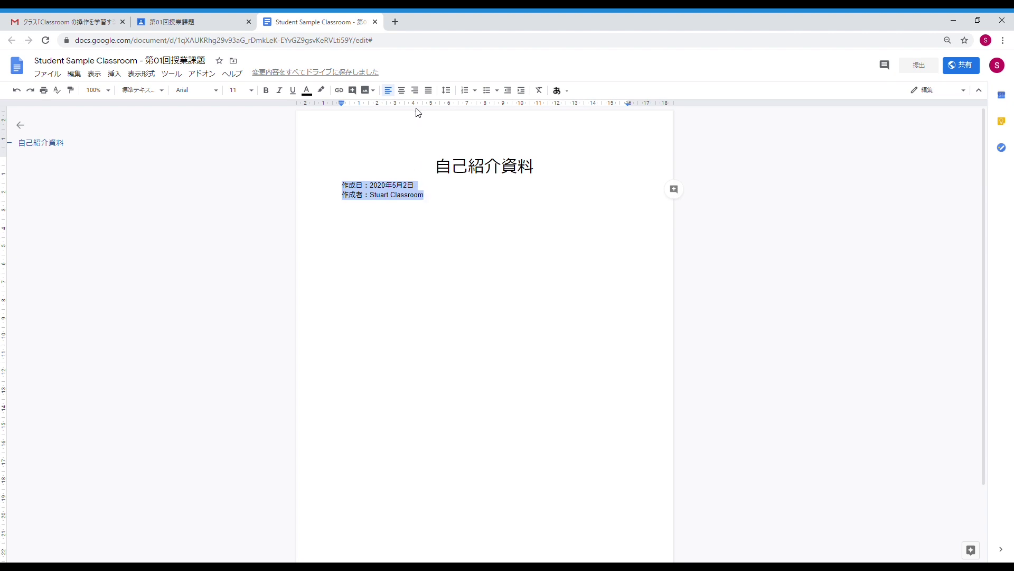
{"action": "left_click", "coordinate": [416, 91]}
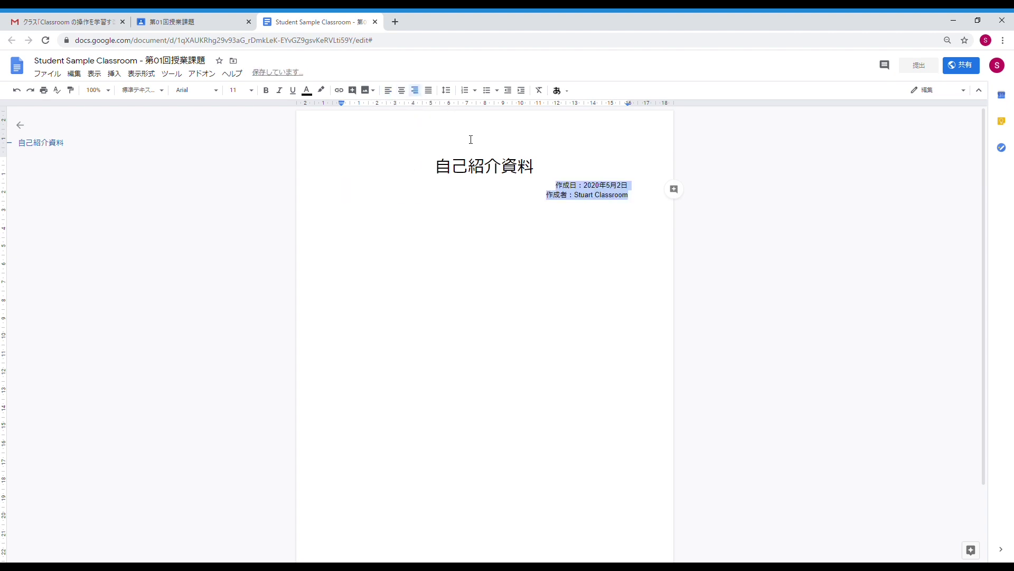
{"action": "key", "text": "Home"}
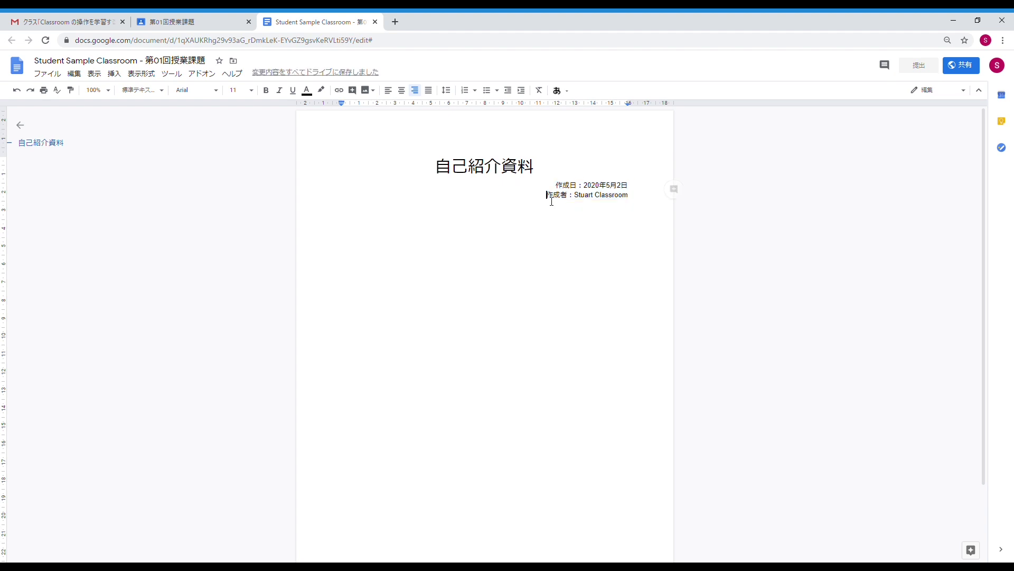
Insert a 1 x 1 table on a new left-aligned line below the author line
{"action": "left_click", "coordinate": [631, 202]}
{"action": "key", "text": "Return"}
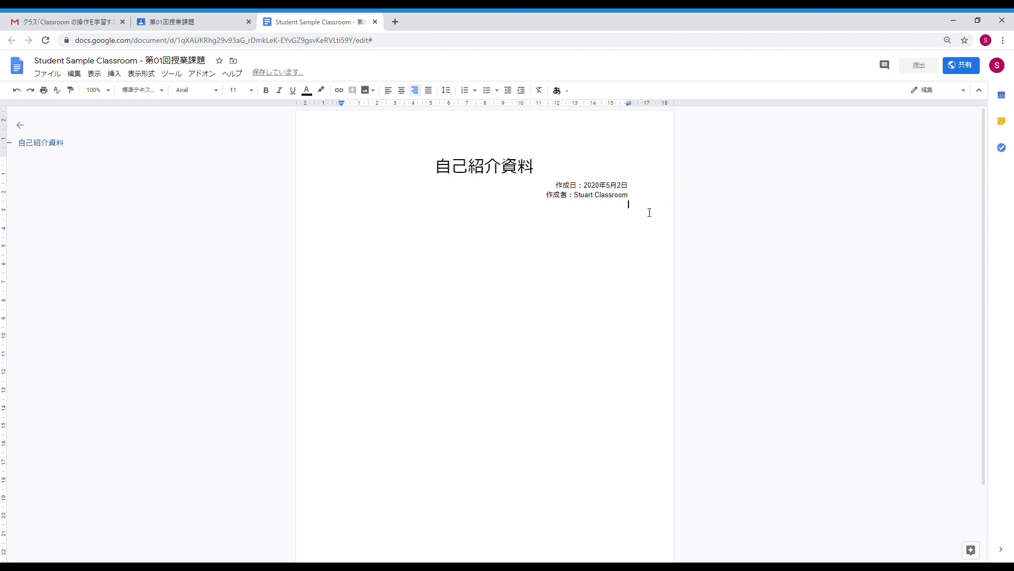
{"action": "left_click", "coordinate": [388, 90]}
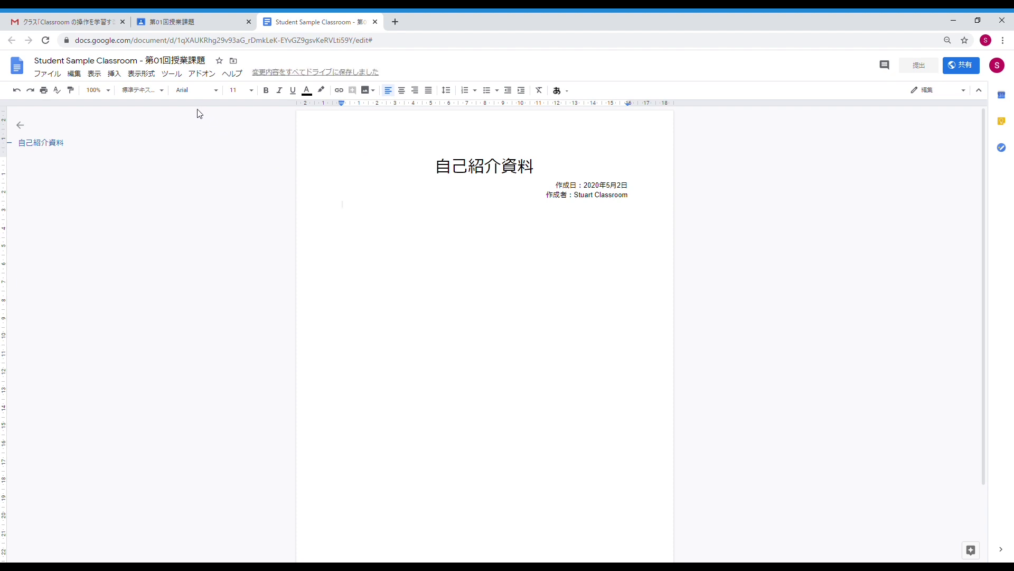
{"action": "left_click", "coordinate": [121, 73]}
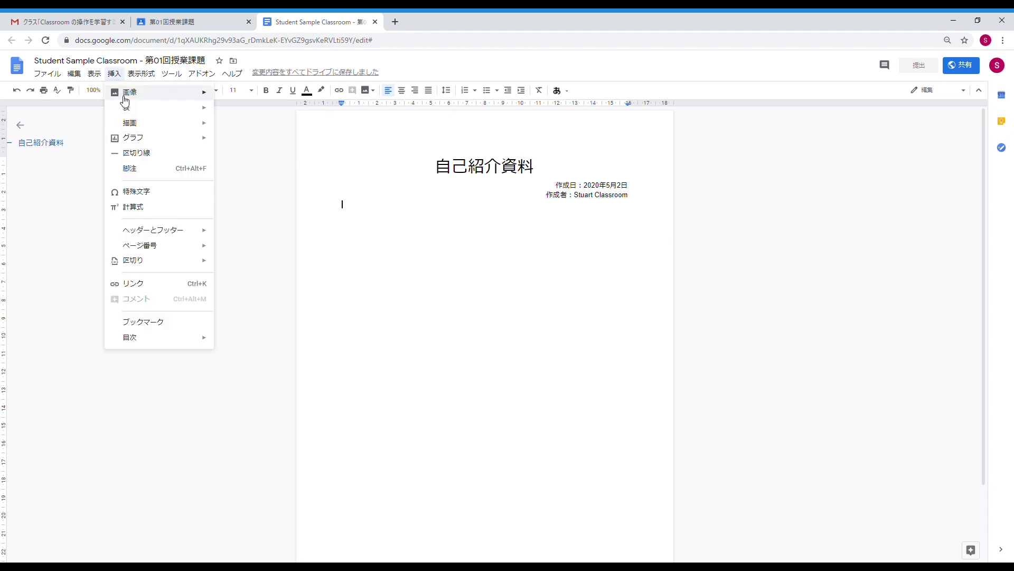
{"action": "mouse_move", "coordinate": [130, 109]}
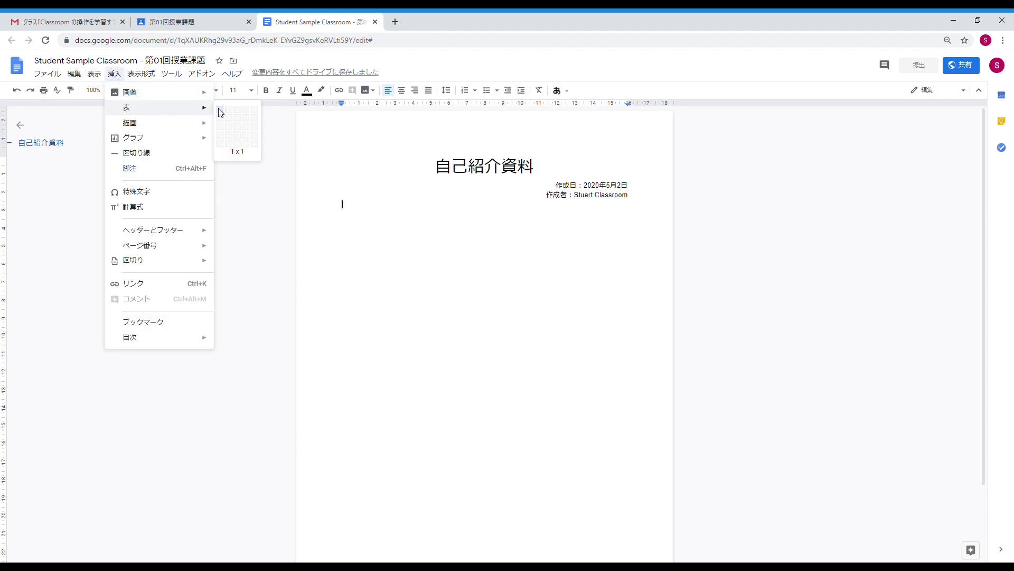
{"action": "left_click", "coordinate": [221, 112]}
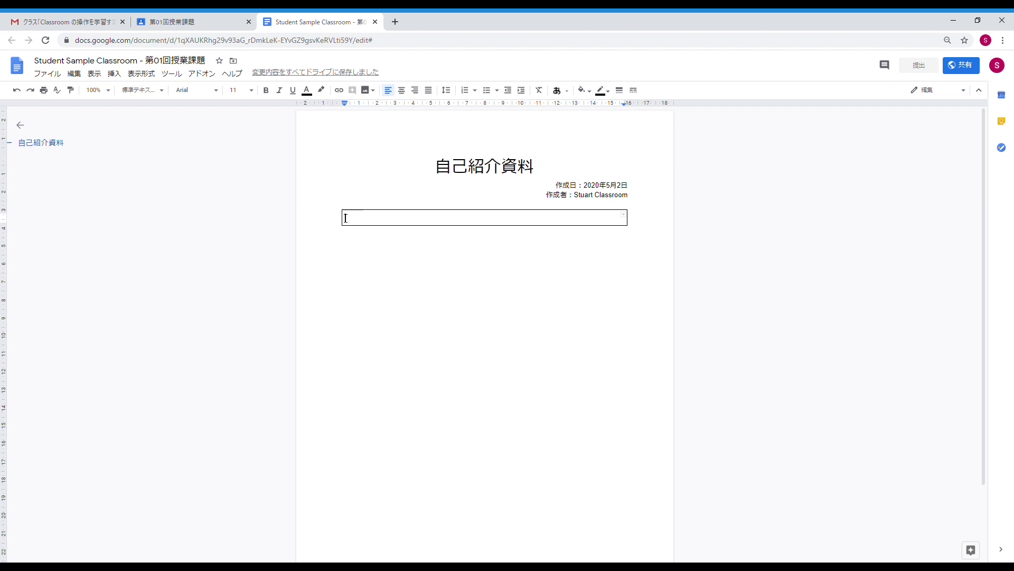
Insert a table of contents with page numbers inside the table cell, and place the cursor below the table
{"action": "left_click", "coordinate": [125, 76]}
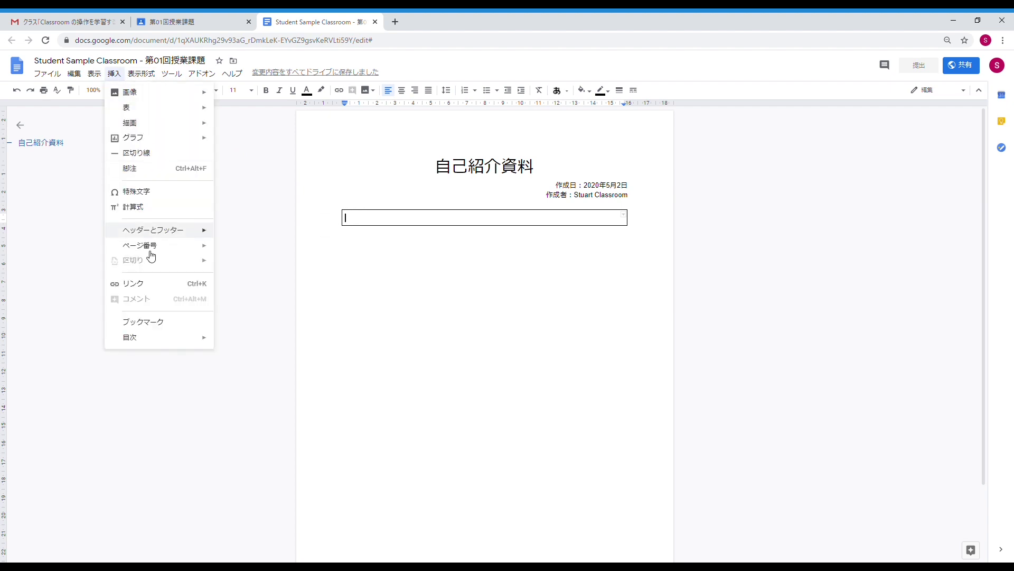
{"action": "mouse_move", "coordinate": [170, 341]}
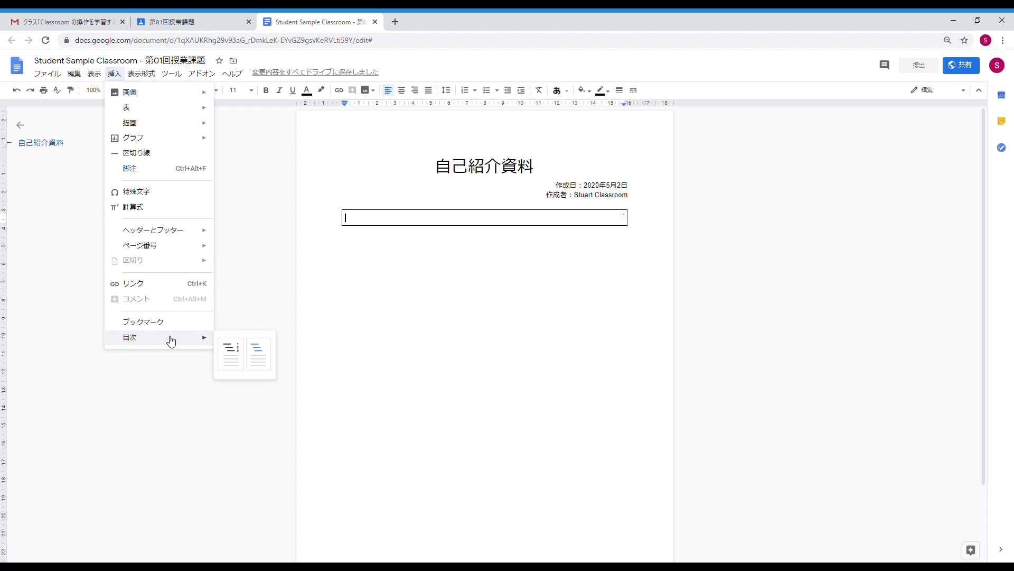
{"action": "left_click", "coordinate": [235, 357]}
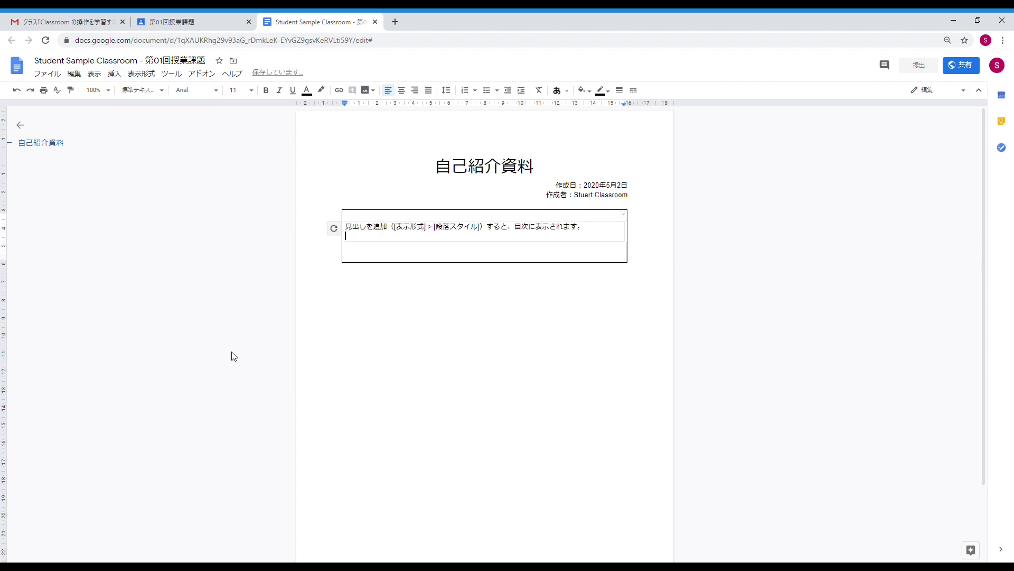
{"action": "left_click", "coordinate": [349, 284]}
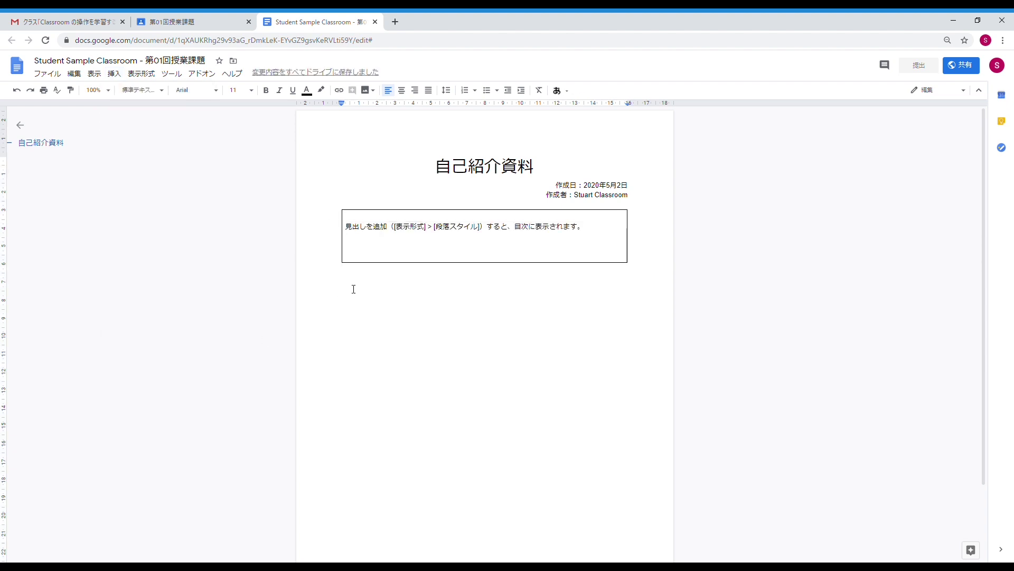
Add the heading 出身 on a new line below the table of contents box and style it as 見出し 1
{"action": "key", "text": "Return"}
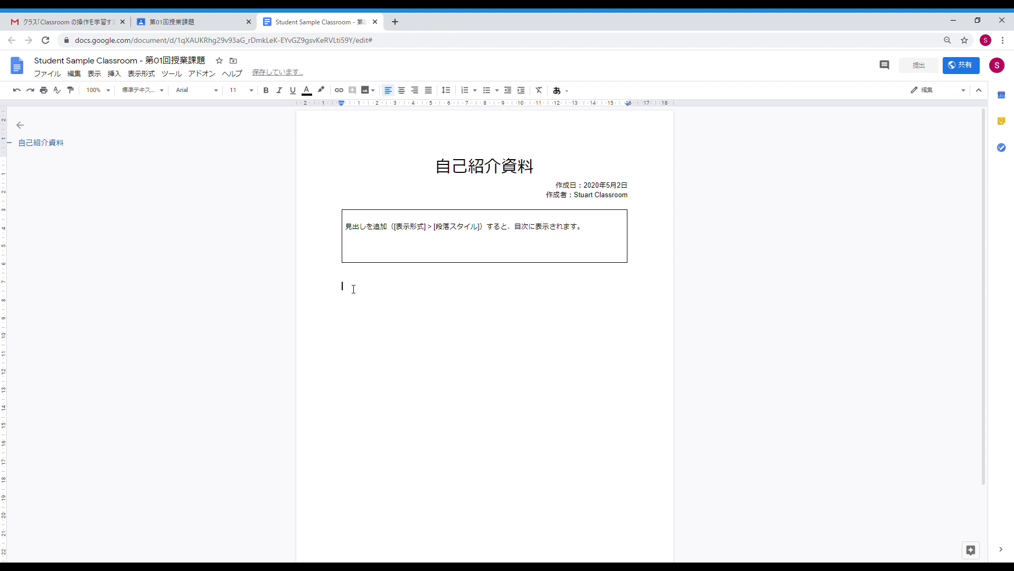
{"action": "type", "text": "shusshin"}
{"action": "key", "text": "space"}
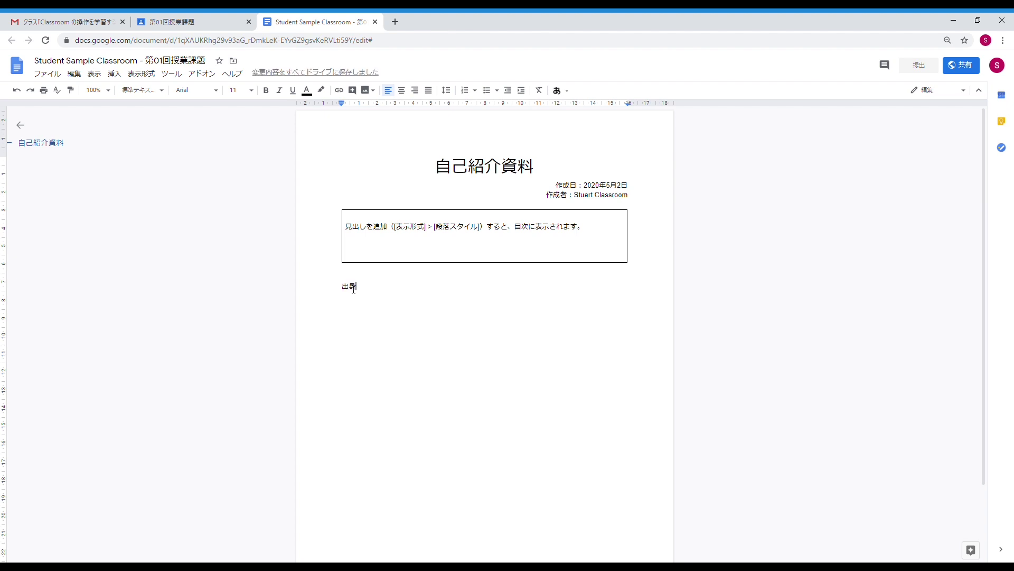
{"action": "key", "text": "shift+Left"}
{"action": "key", "text": "shift+Left"}
{"action": "left_click", "coordinate": [153, 94]}
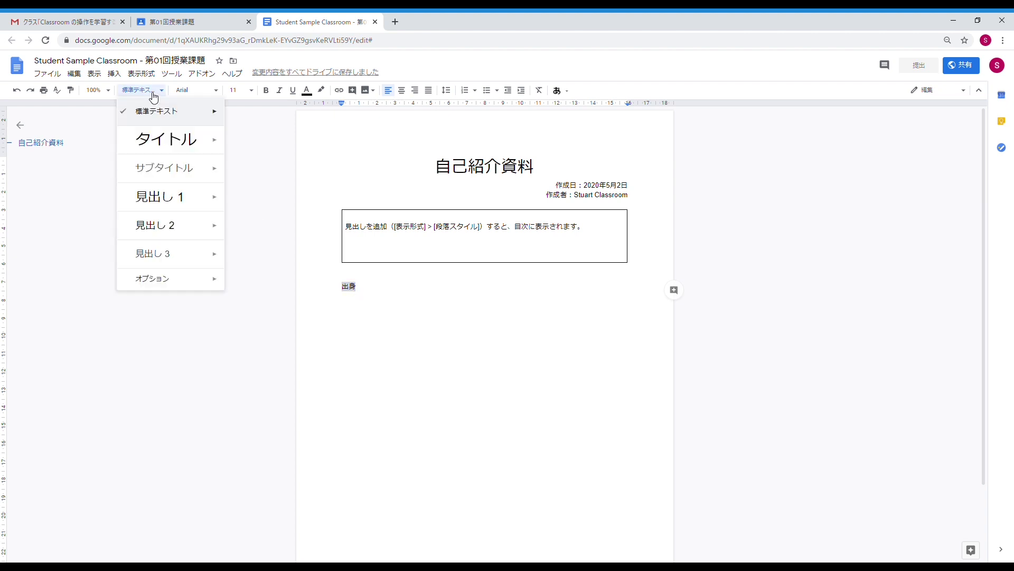
{"action": "left_click", "coordinate": [150, 201]}
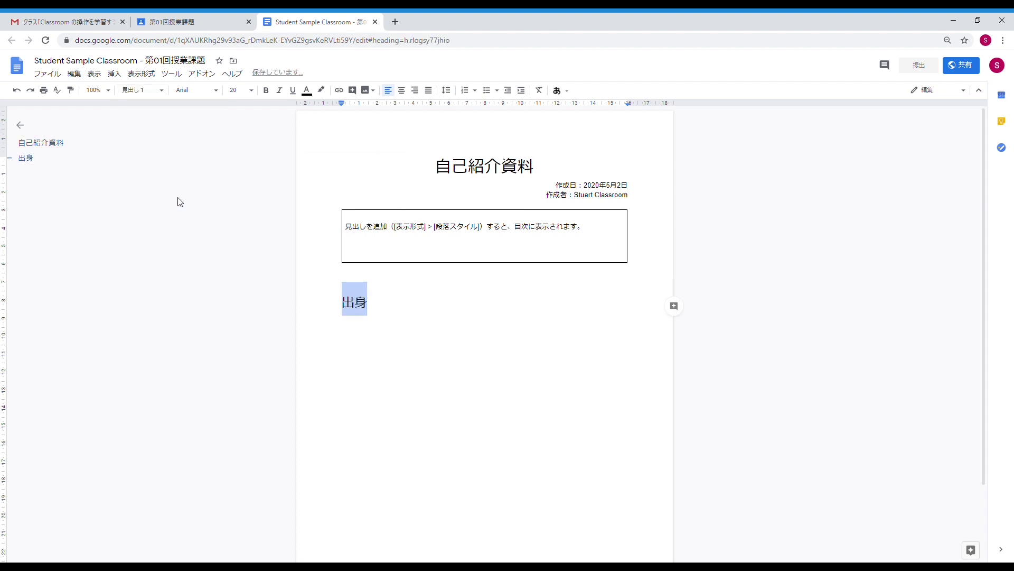
Add four lines under the 出身 heading: 北海道出身です。/ ものすごく寒いところで生まれ育ちました。/ 冬は暖房をずっとつけていて、ほとんど家からは出ないため、/ 寒さに弱く、そして夏の暑さにも弱い、という特徴があります。
{"action": "left_click", "coordinate": [407, 313]}
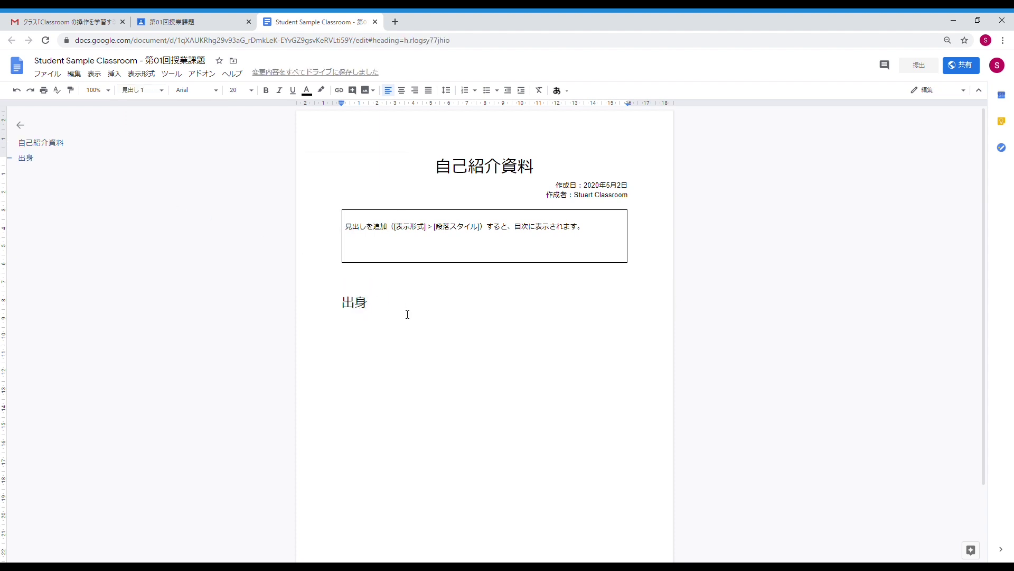
{"action": "key", "text": "Return"}
{"action": "type", "text": "北海道出身です。 ものすごく寒いところで生まれ育ちました。 冬は暖房をずっとつけていて、ほとんど家からは出ないため、 寒さに弱く、そして夏の暑さにも弱い、という特徴があります。"}
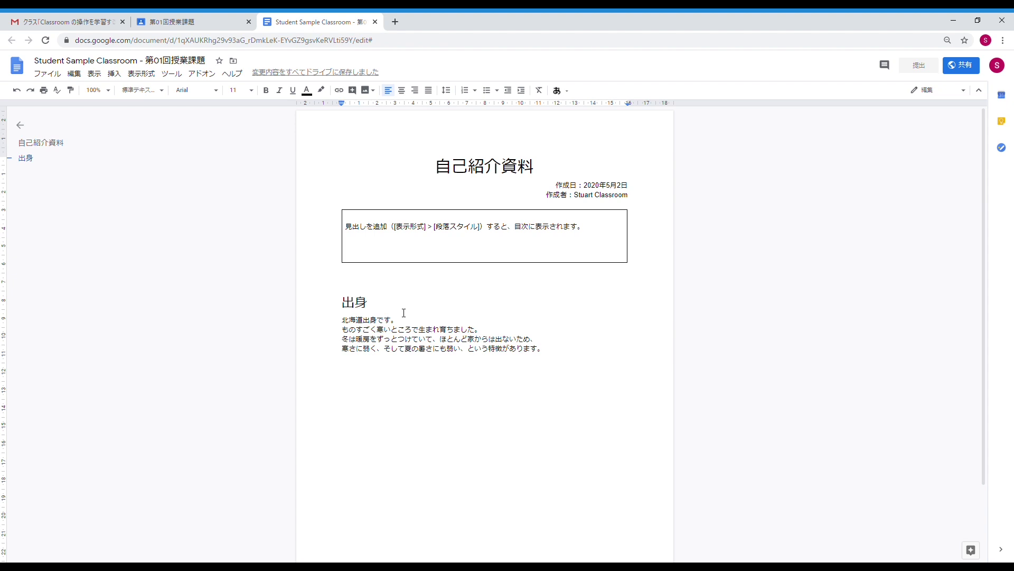
Insert a page break after the 出身 paragraph
{"action": "left_click", "coordinate": [115, 74]}
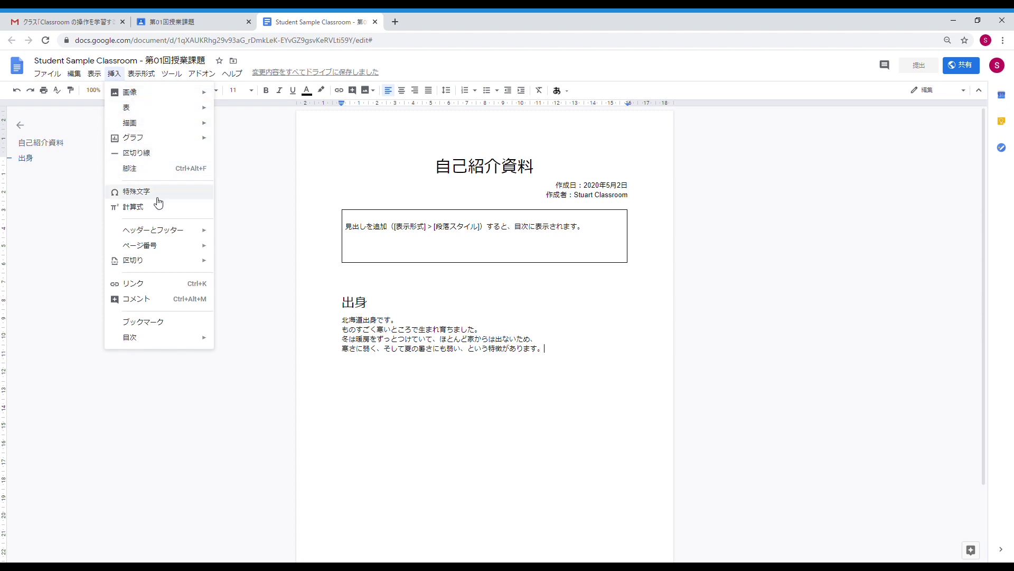
{"action": "mouse_move", "coordinate": [166, 261]}
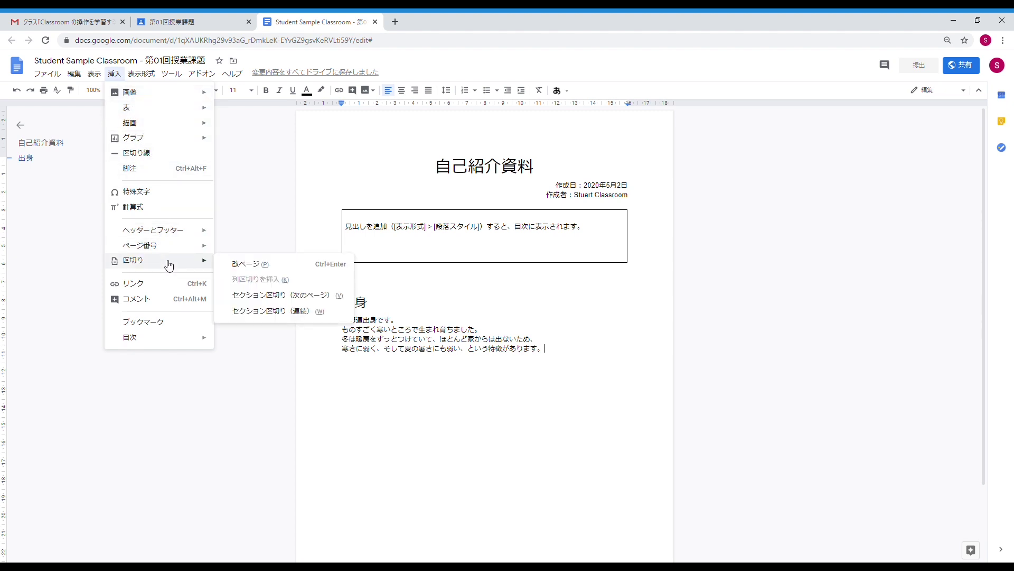
{"action": "left_click", "coordinate": [246, 269]}
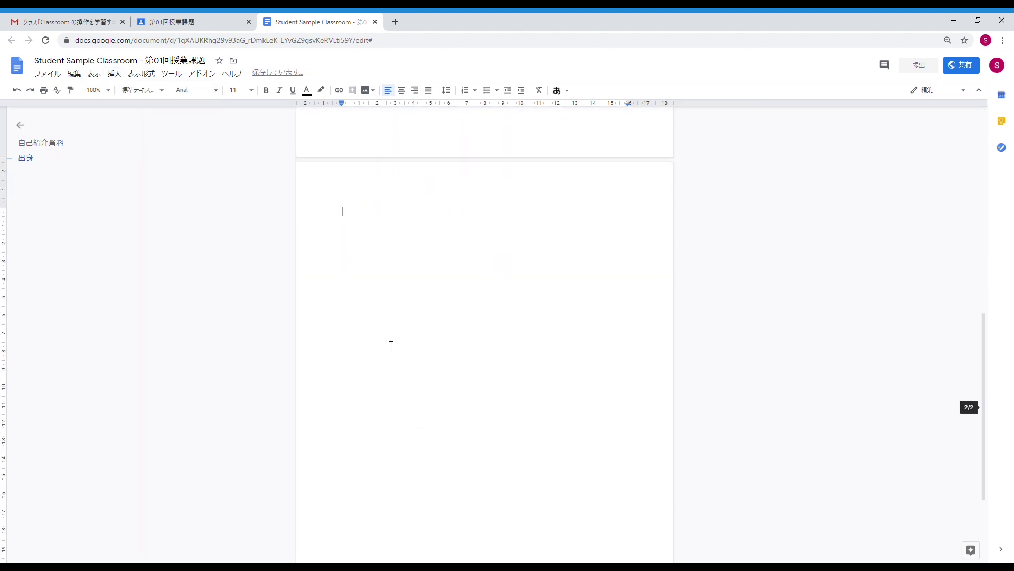
Add the heading 好きなもの at the start of the second page and style it as 見出し 1
{"action": "type", "text": "すきなもの"}
{"action": "key", "text": "space"}
{"action": "key", "text": "Return"}
{"action": "left_click_drag", "start_coordinate": [389, 219], "coordinate": [343, 217]}
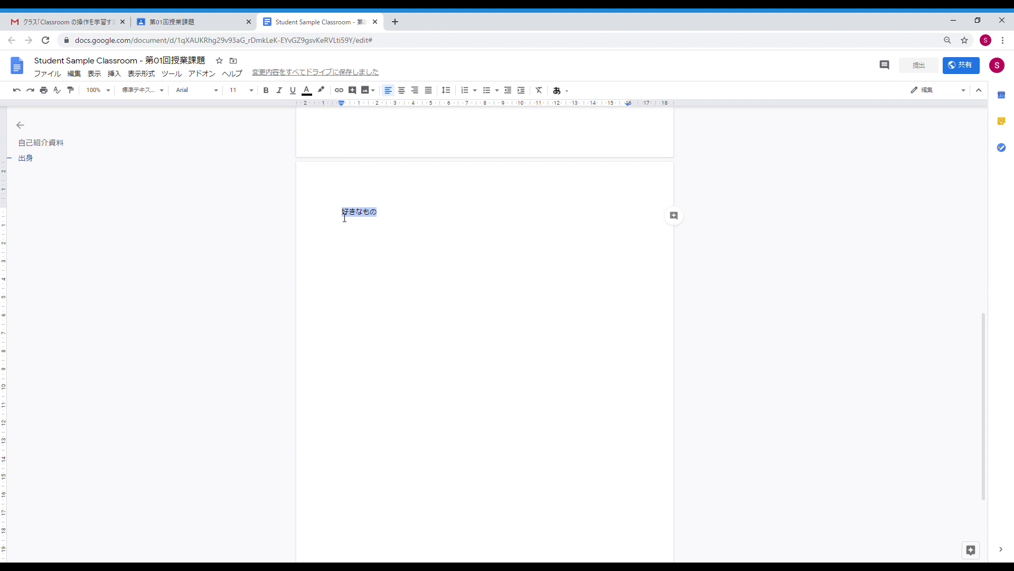
{"action": "left_click", "coordinate": [158, 91]}
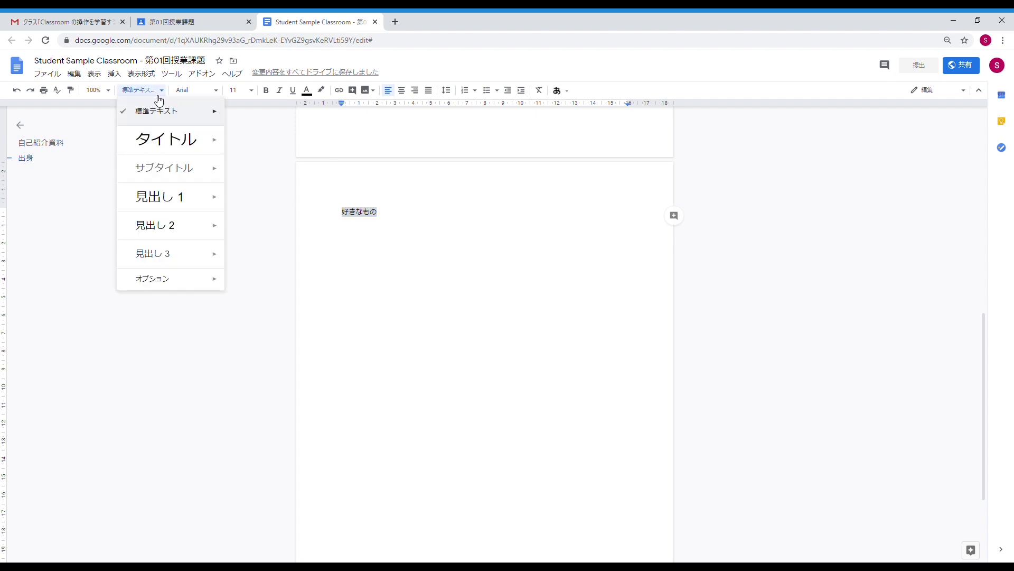
{"action": "left_click", "coordinate": [187, 200]}
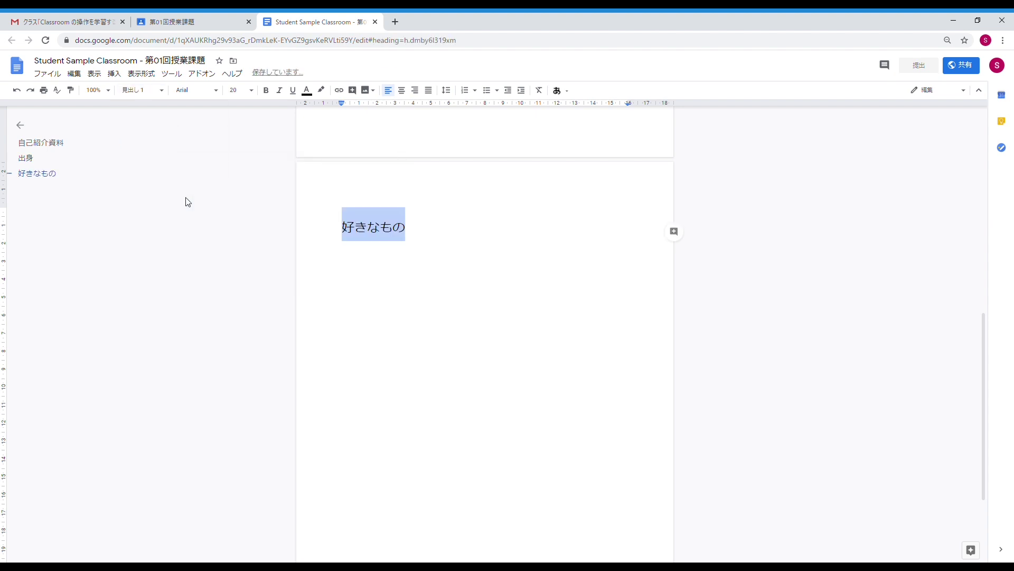
Insert a 2 x 1 table directly below the 好きなもの heading
{"action": "left_click", "coordinate": [421, 233]}
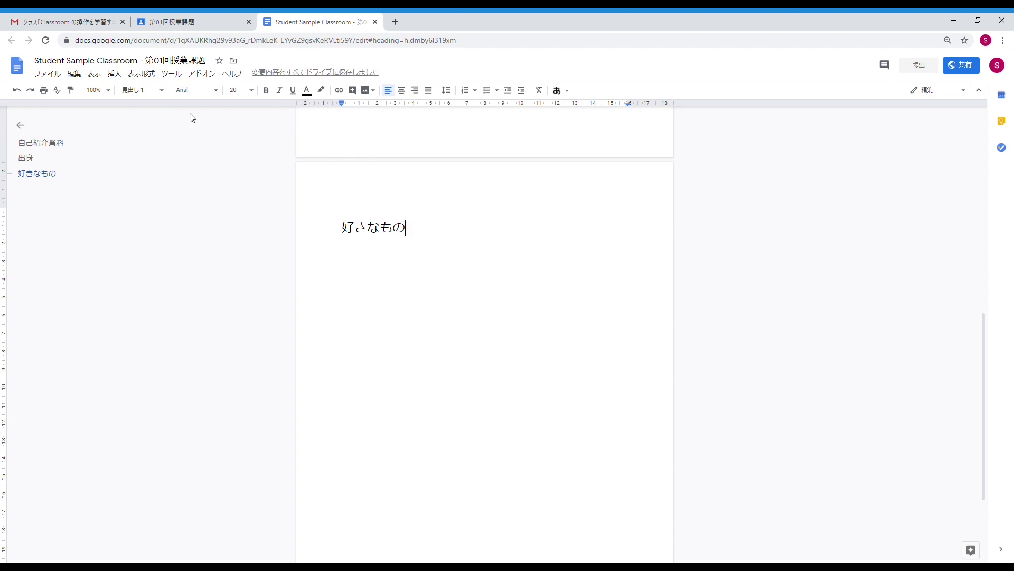
{"action": "left_click", "coordinate": [115, 74]}
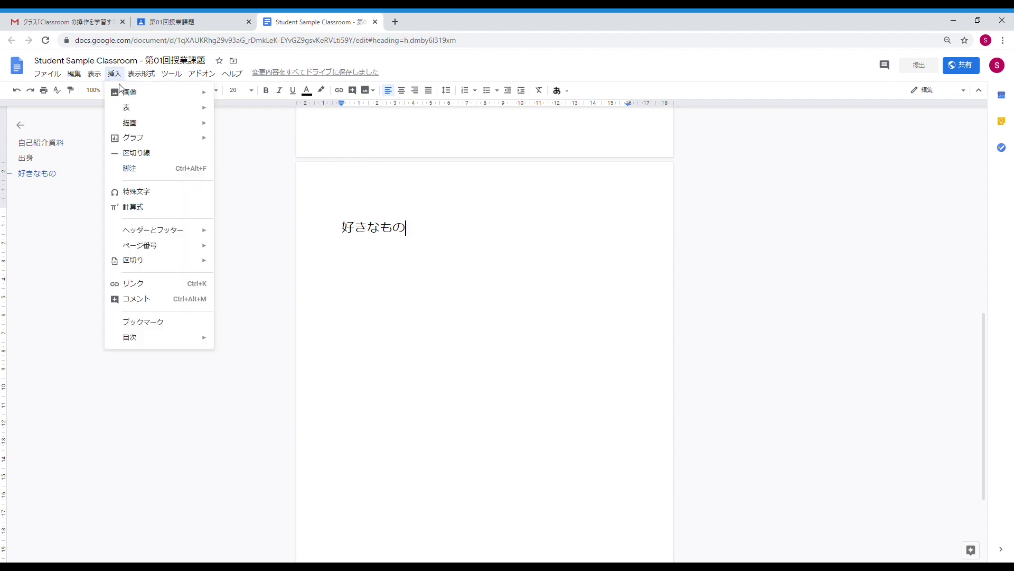
{"action": "mouse_move", "coordinate": [135, 114]}
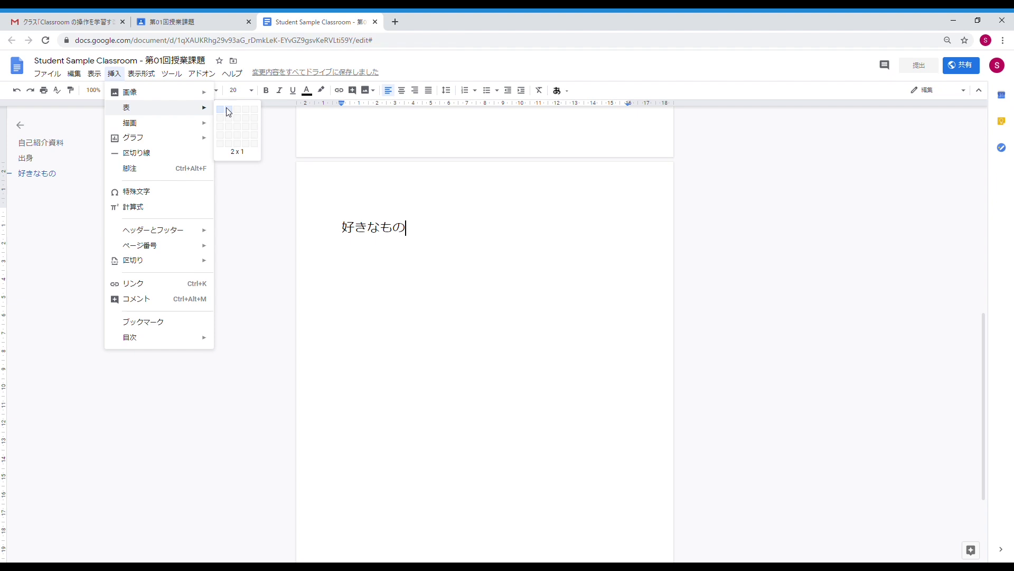
{"action": "left_click", "coordinate": [228, 110]}
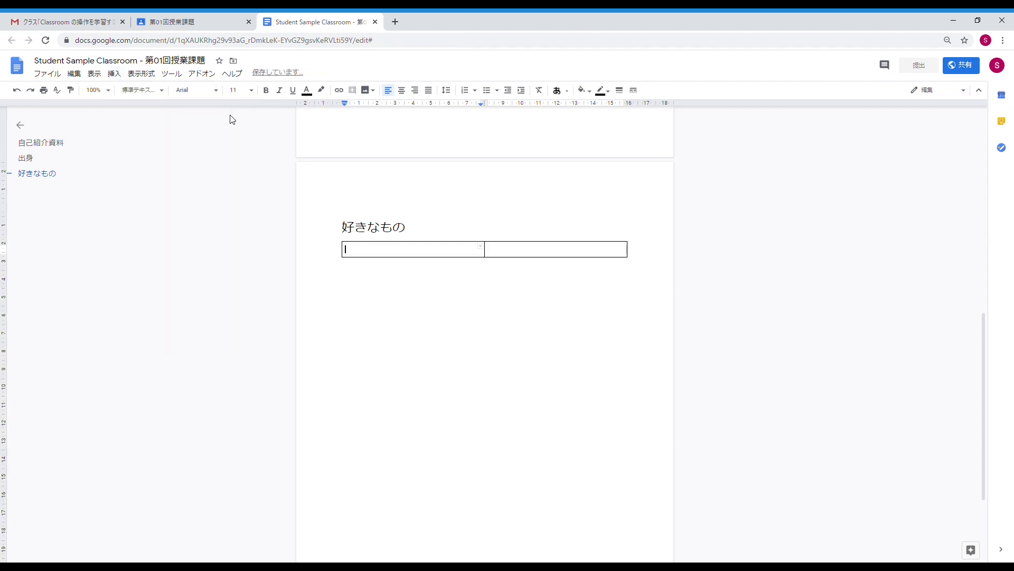
Search the web for 猫 パソコン images and insert the picture of a cat sitting on a laptop into the first table cell
{"action": "left_click", "coordinate": [114, 75]}
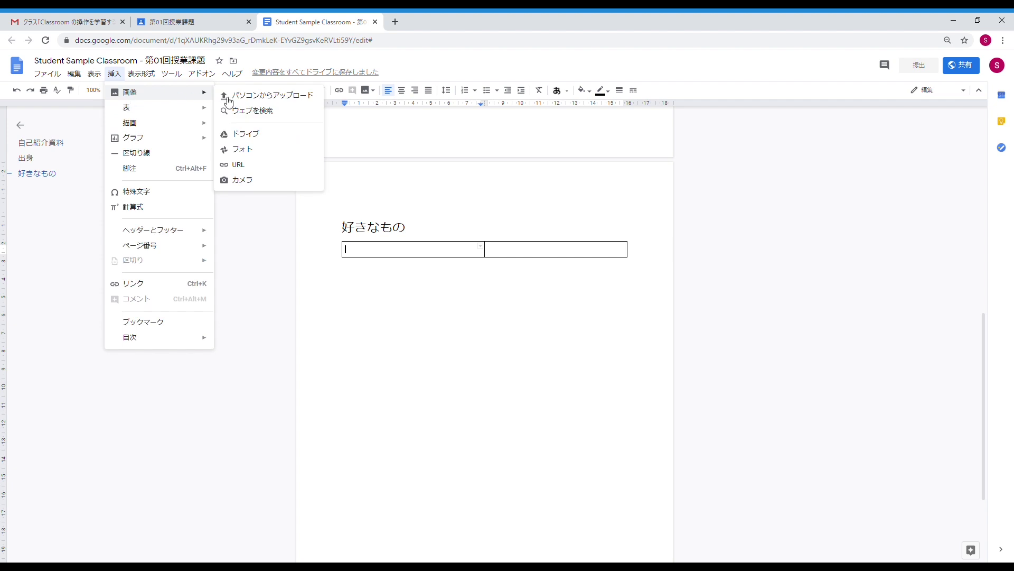
{"action": "left_click", "coordinate": [245, 112]}
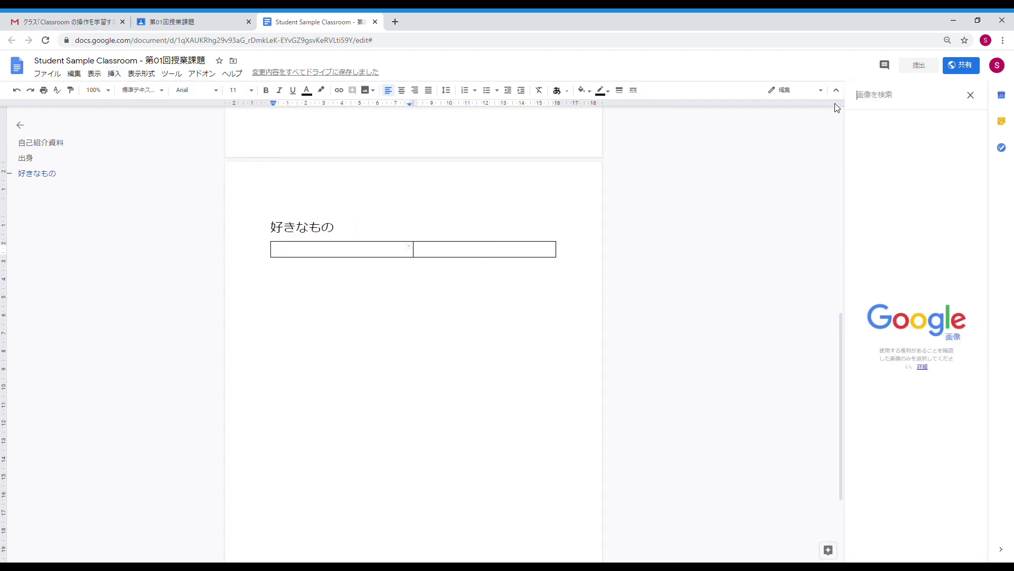
{"action": "type", "text": "ネコ"}
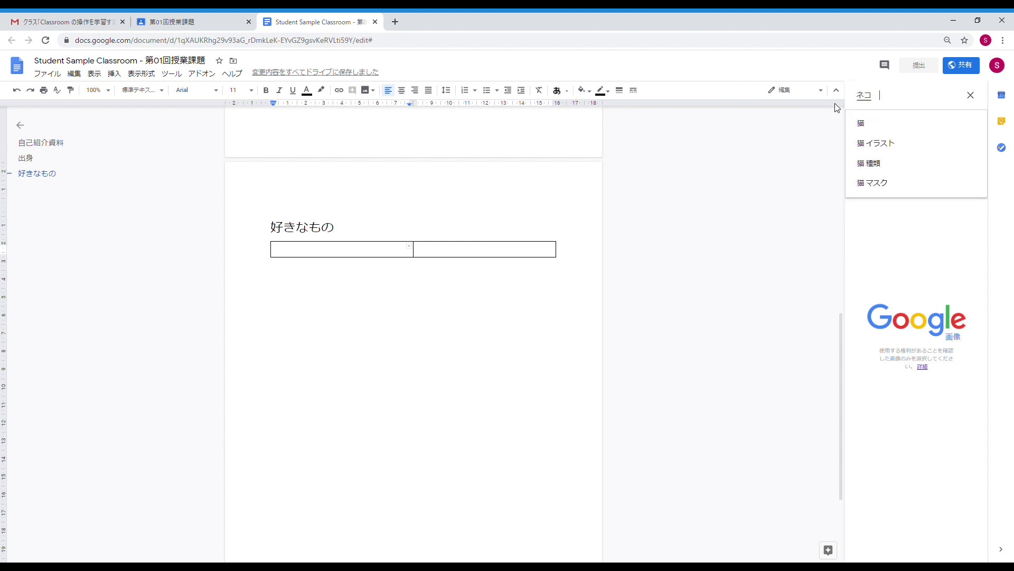
{"action": "type", "text": " ぱそこん"}
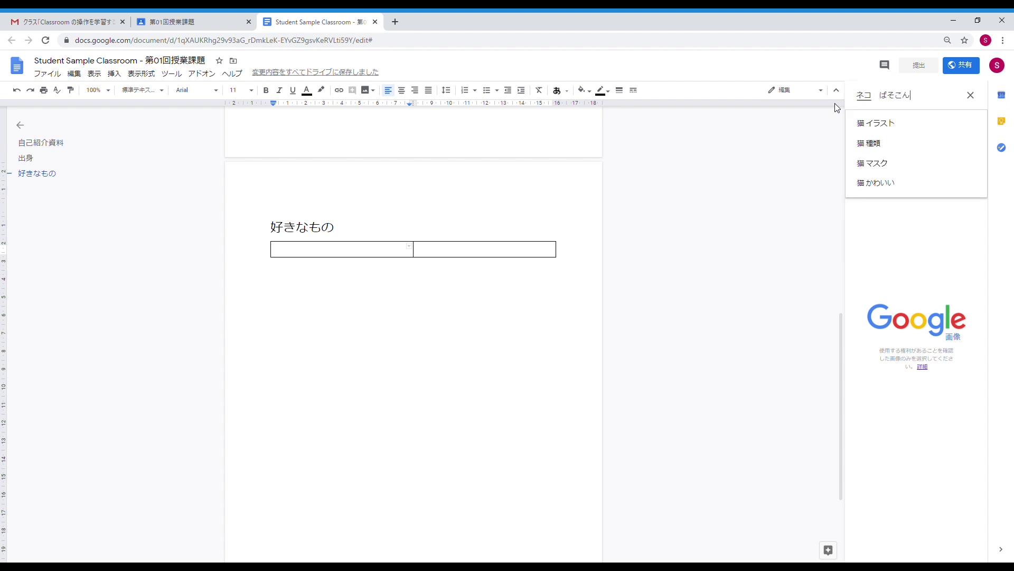
{"action": "key", "text": "space"}
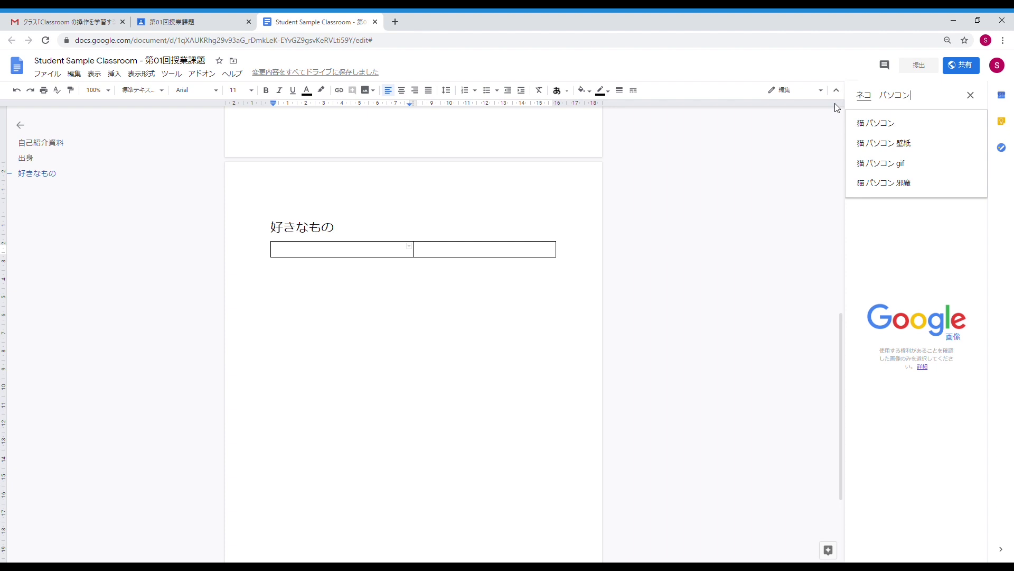
{"action": "key", "text": "Down"}
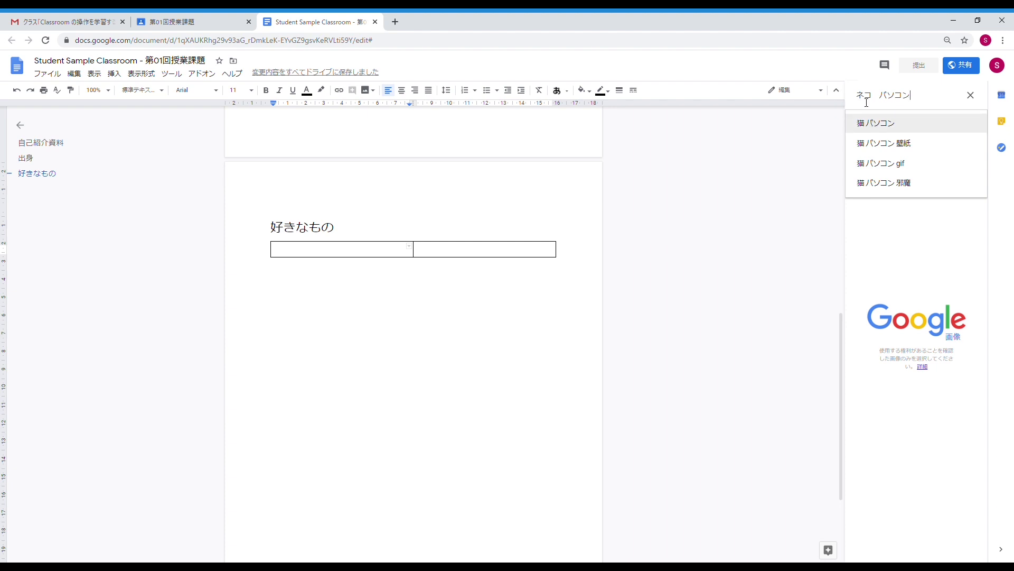
{"action": "key", "text": "Return"}
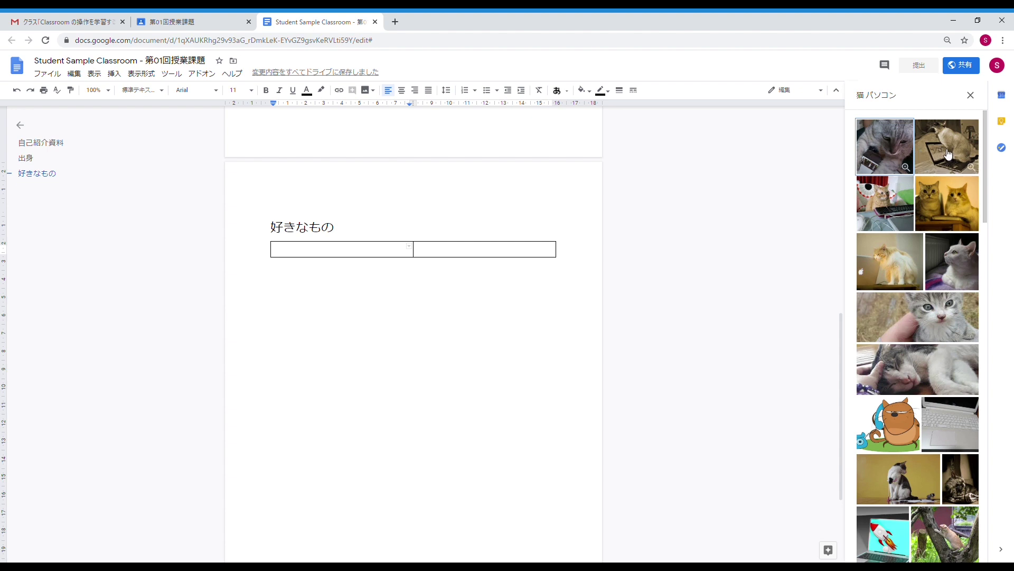
{"action": "double_click", "coordinate": [949, 154]}
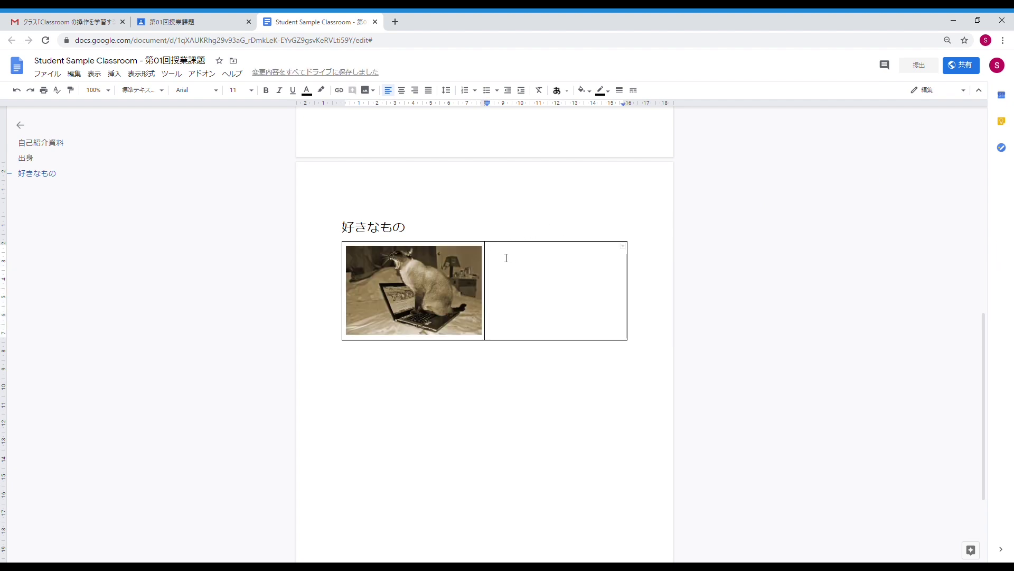
Enter ネコです in the cell beside the cat picture, and add a footnote to the picture reading Google 画像検索より
{"action": "type", "text": "ネコです"}
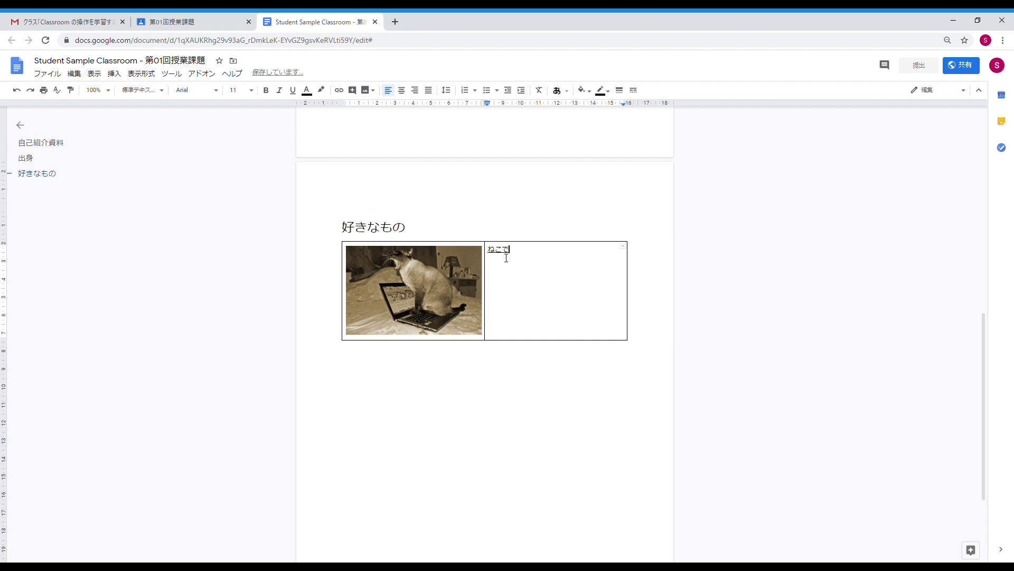
{"action": "key", "text": "Return"}
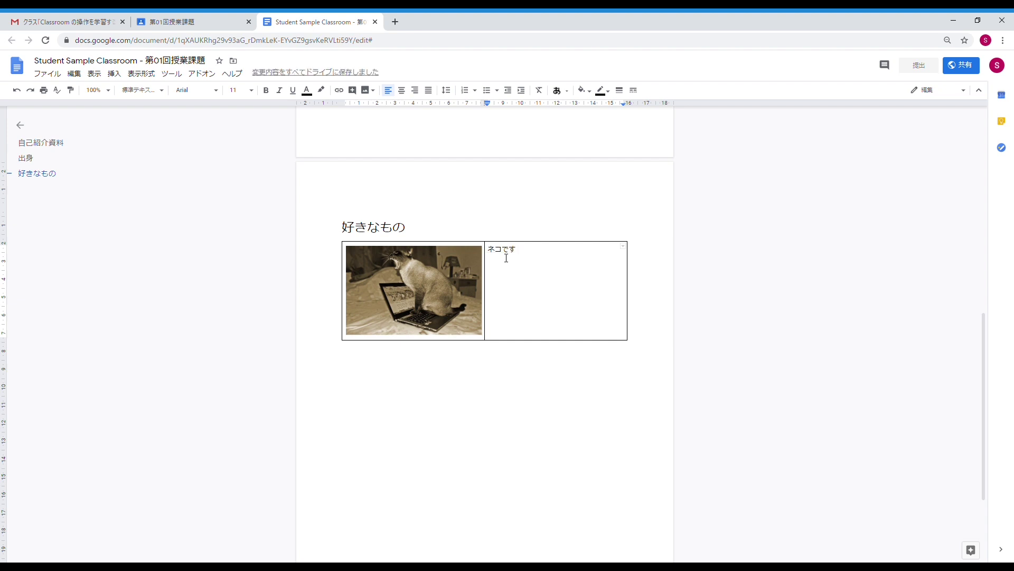
{"action": "left_click", "coordinate": [417, 282]}
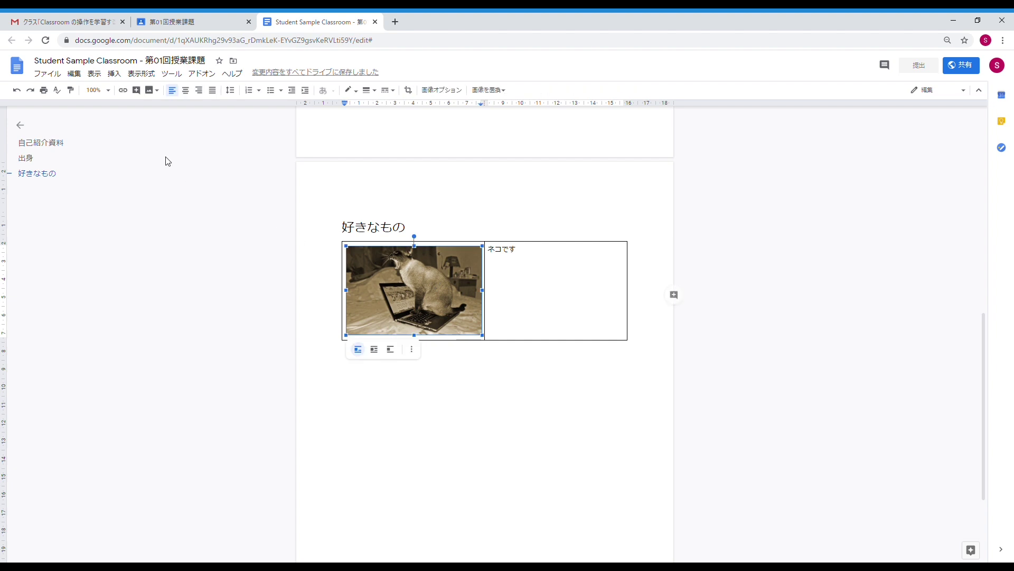
{"action": "left_click", "coordinate": [116, 74]}
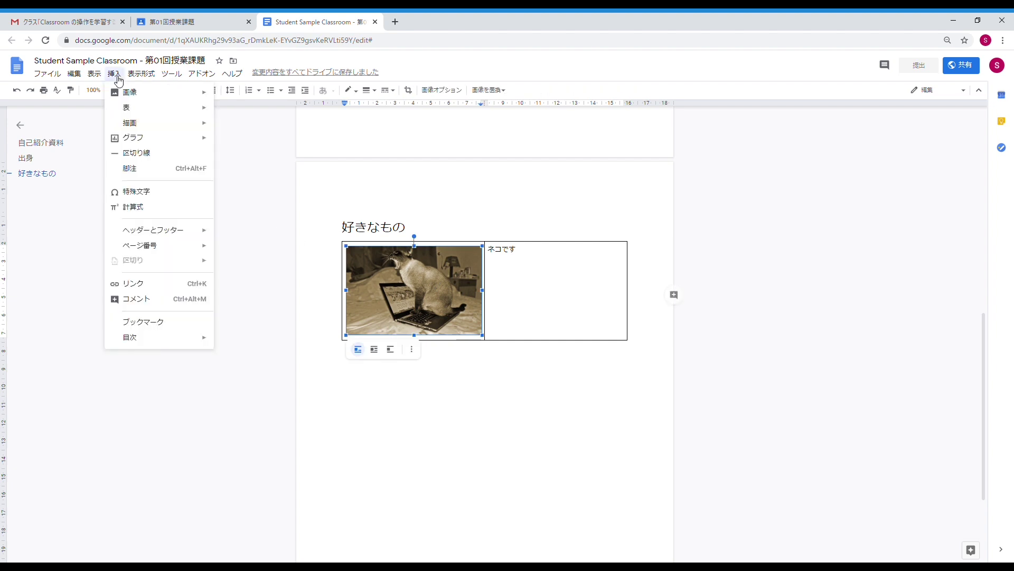
{"action": "left_click", "coordinate": [154, 169]}
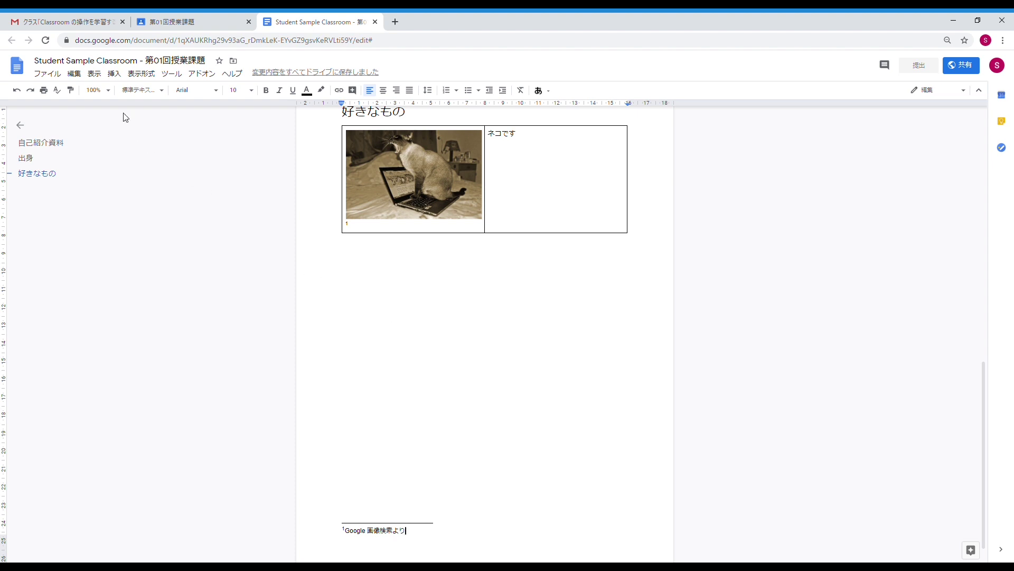
Add right-aligned page numbers to the footer, starting from the first page
{"action": "left_click", "coordinate": [114, 74]}
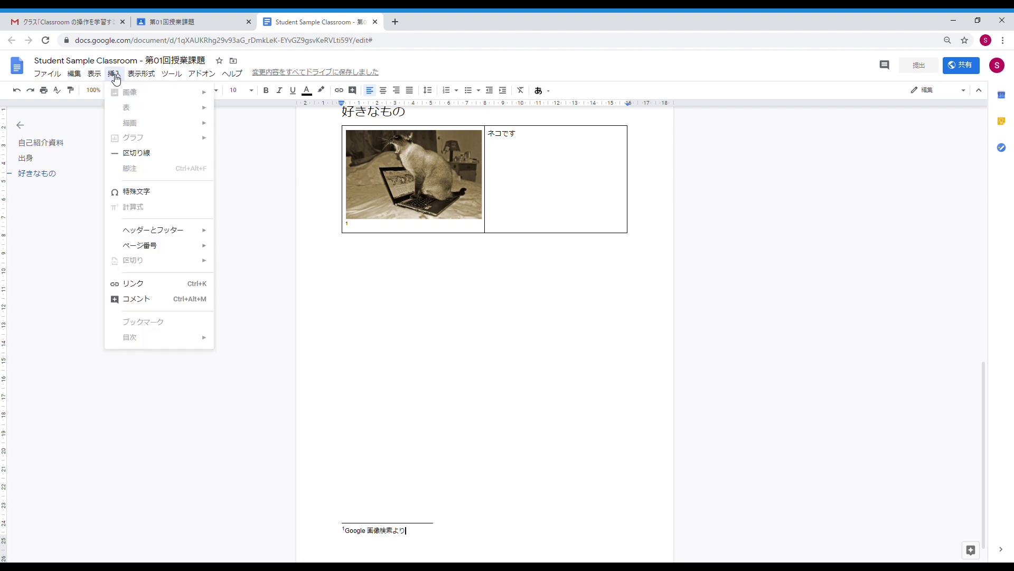
{"action": "mouse_move", "coordinate": [199, 250]}
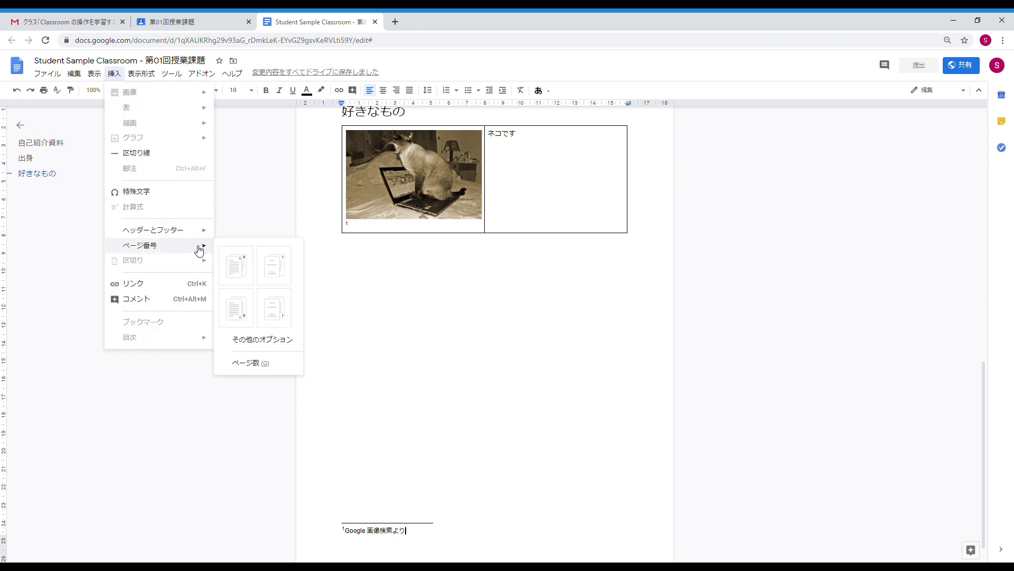
{"action": "left_click", "coordinate": [251, 325]}
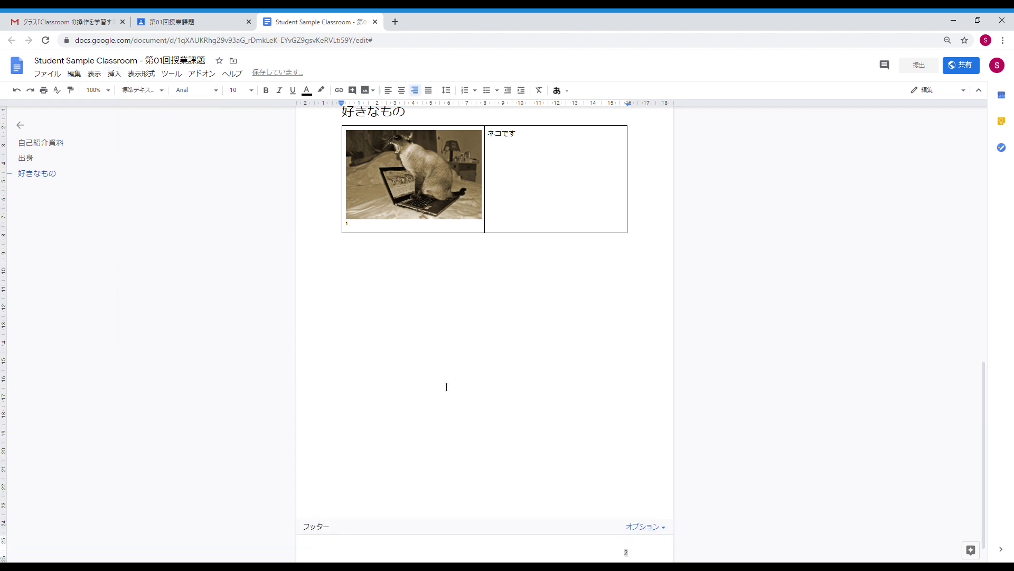
Update the table of contents below the title 自己紹介資料 so it lists the document's headings with page numbers
{"action": "scroll", "coordinate": [451, 362], "scroll_direction": "up", "scroll_amount": 2}
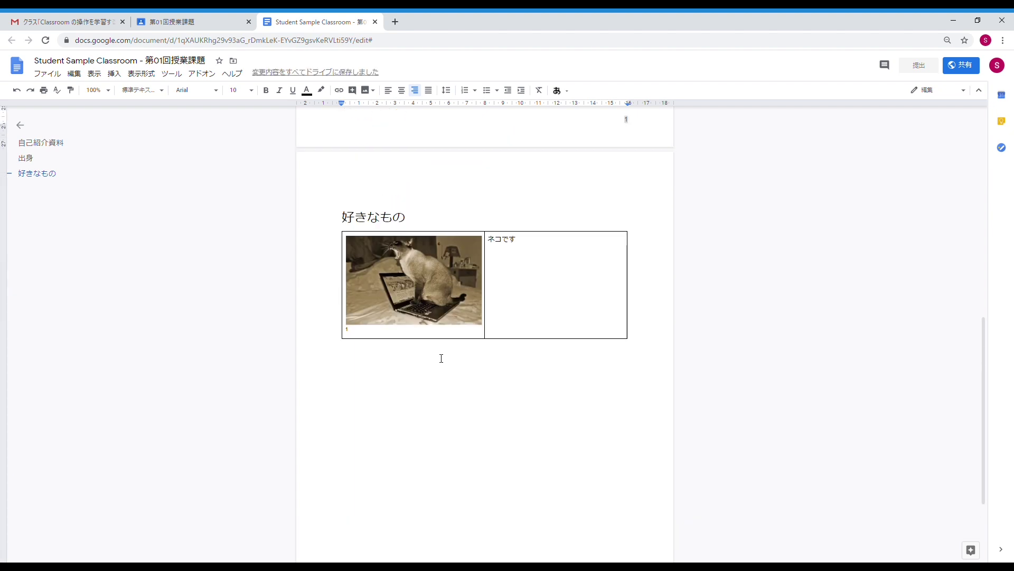
{"action": "scroll", "coordinate": [441, 357], "scroll_direction": "up", "scroll_amount": 6}
{"action": "scroll", "coordinate": [414, 342], "scroll_direction": "up", "scroll_amount": 3}
{"action": "left_click", "coordinate": [410, 335]}
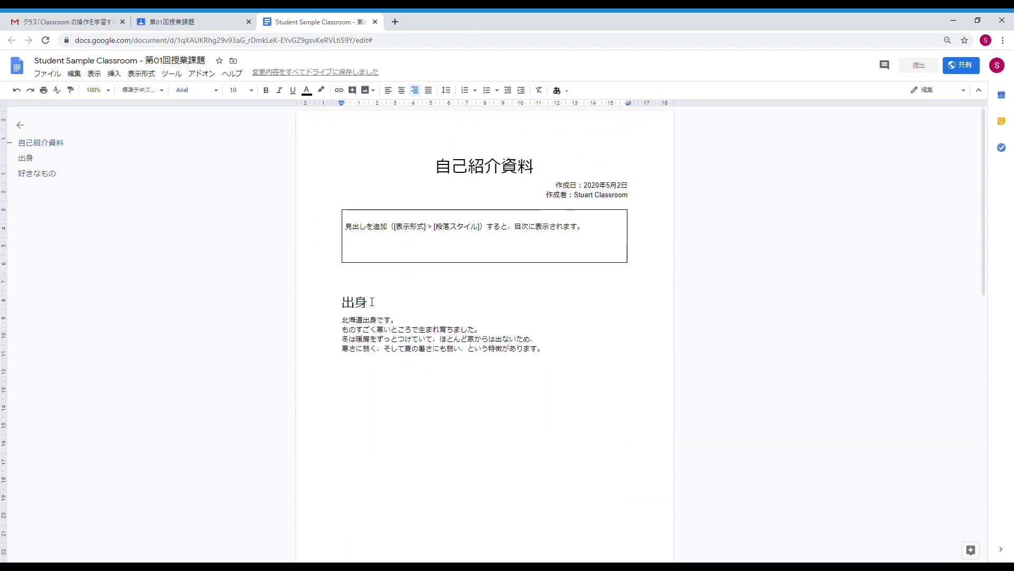
{"action": "left_click", "coordinate": [351, 244]}
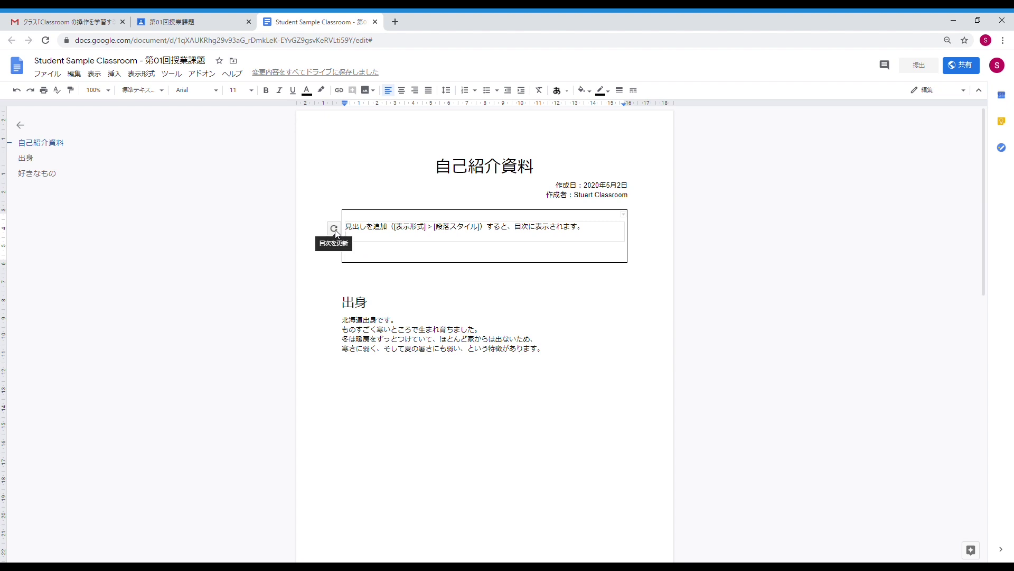
{"action": "left_click", "coordinate": [334, 229]}
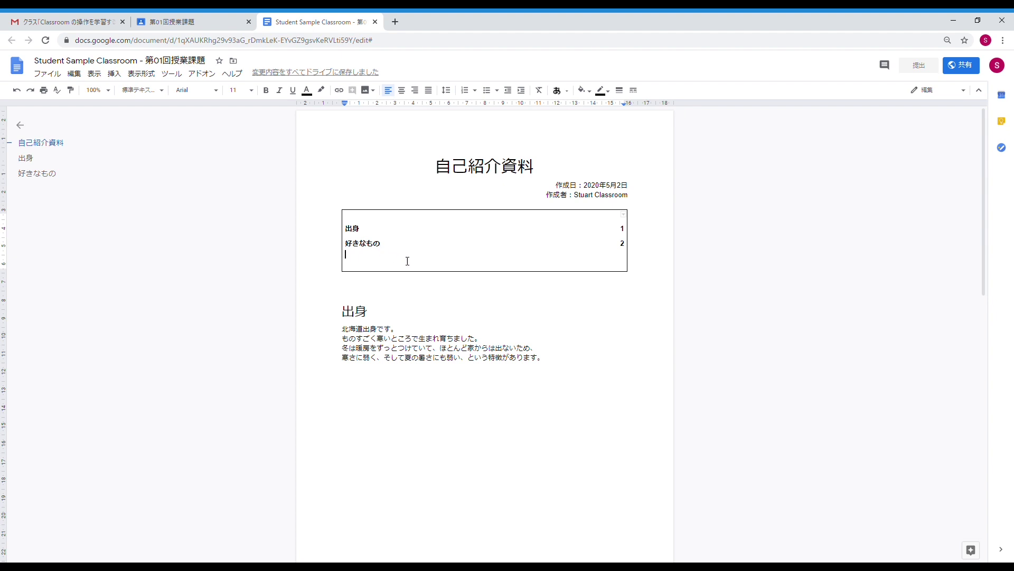
{"action": "left_click", "coordinate": [572, 167]}
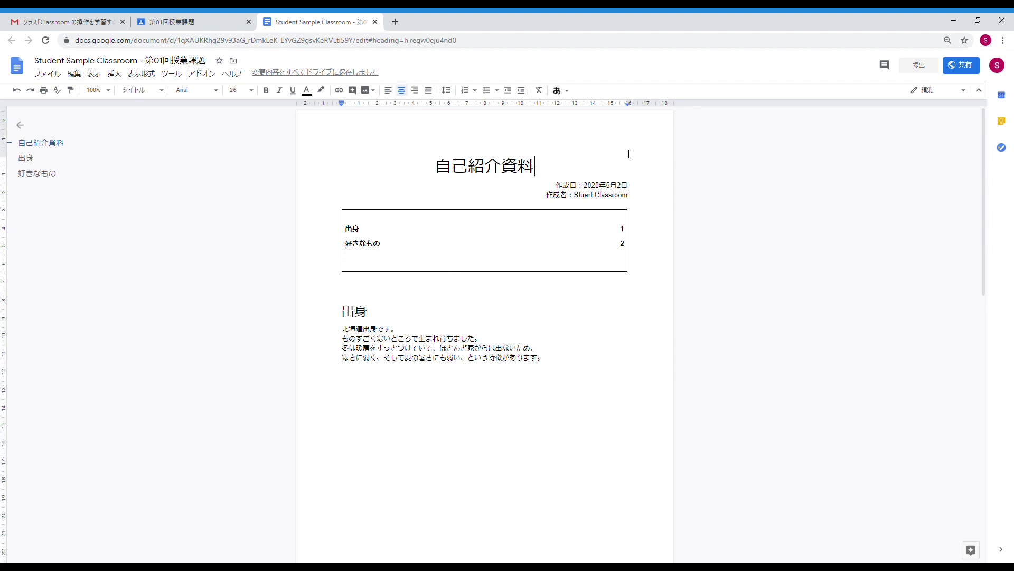
Submit the finished document for the 第01回授業課題 assignment in Classroom and confirm the submission
{"action": "left_click", "coordinate": [918, 67]}
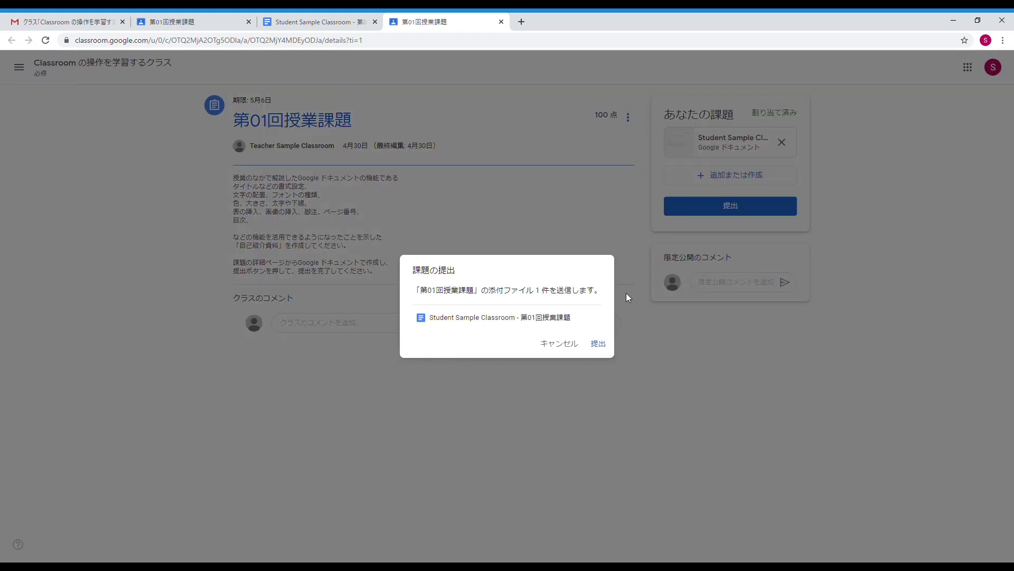
{"action": "left_click", "coordinate": [604, 346]}
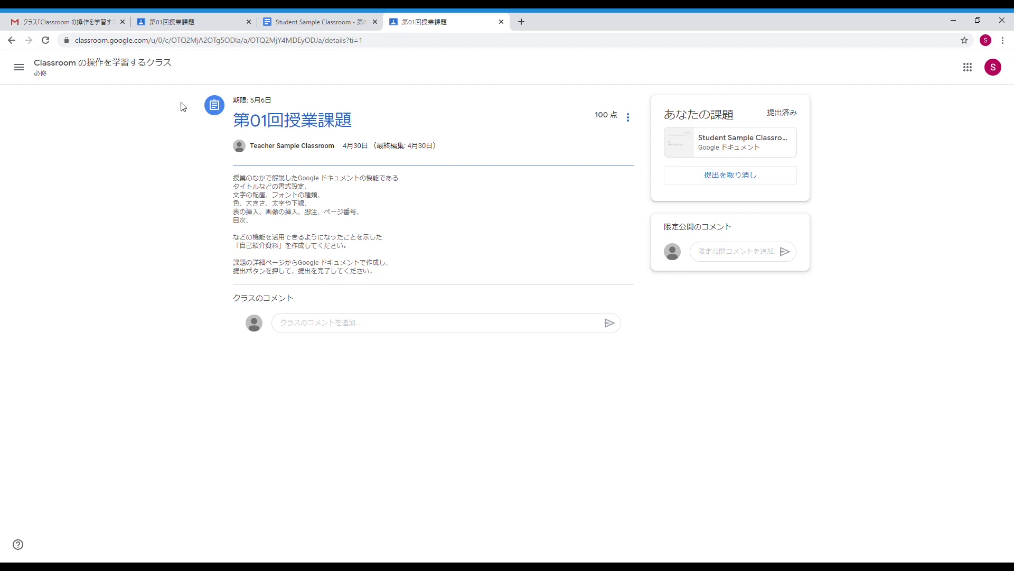
Return to the class stream, show all assigned work, and open the details of 第01回授業課題 to check its submission status
{"action": "left_click", "coordinate": [74, 66]}
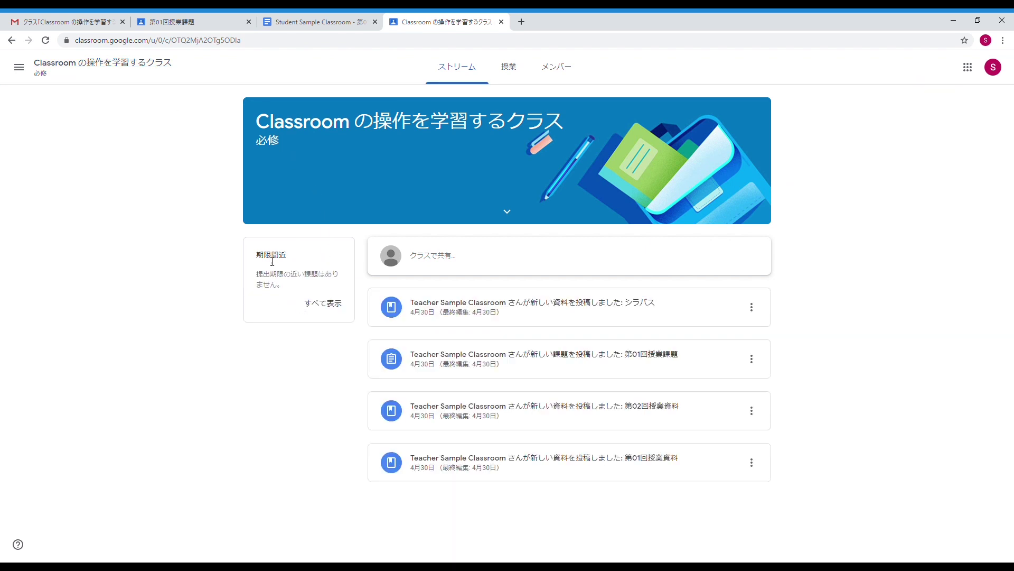
{"action": "left_click", "coordinate": [323, 305]}
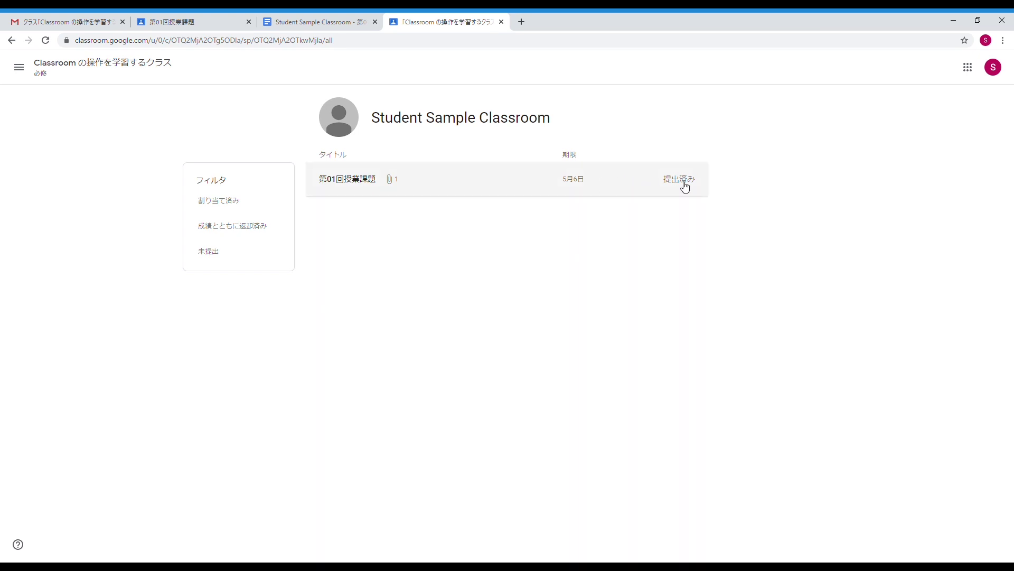
{"action": "left_click", "coordinate": [373, 190]}
{"action": "left_click", "coordinate": [340, 291]}
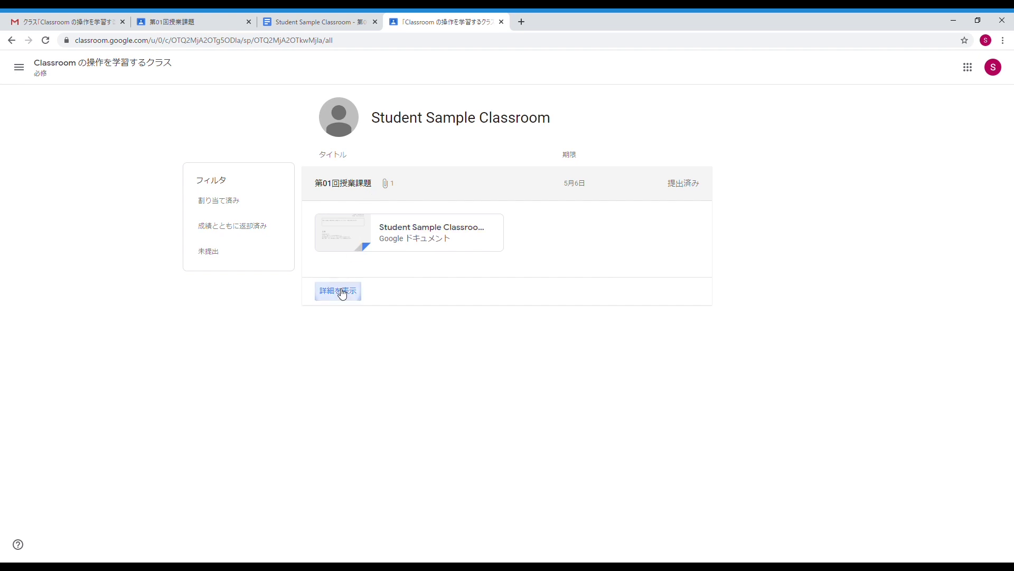